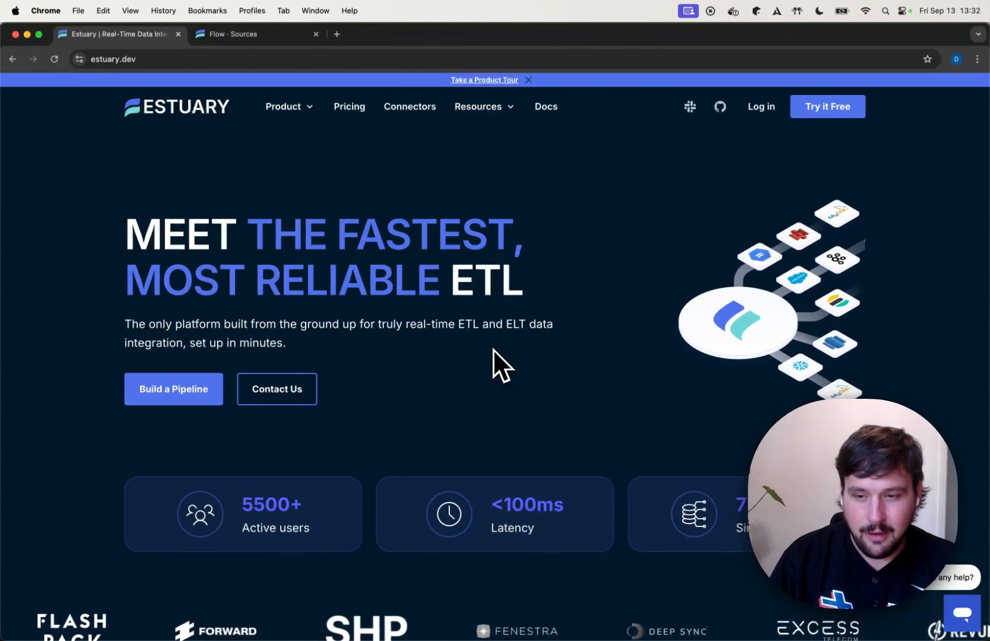
Switch to iTerm2 and list the Postgres relations with \d, highlighting the ad_clicks and ad_impressions tables
key("ctrl+Up")
left_click(436, 475)
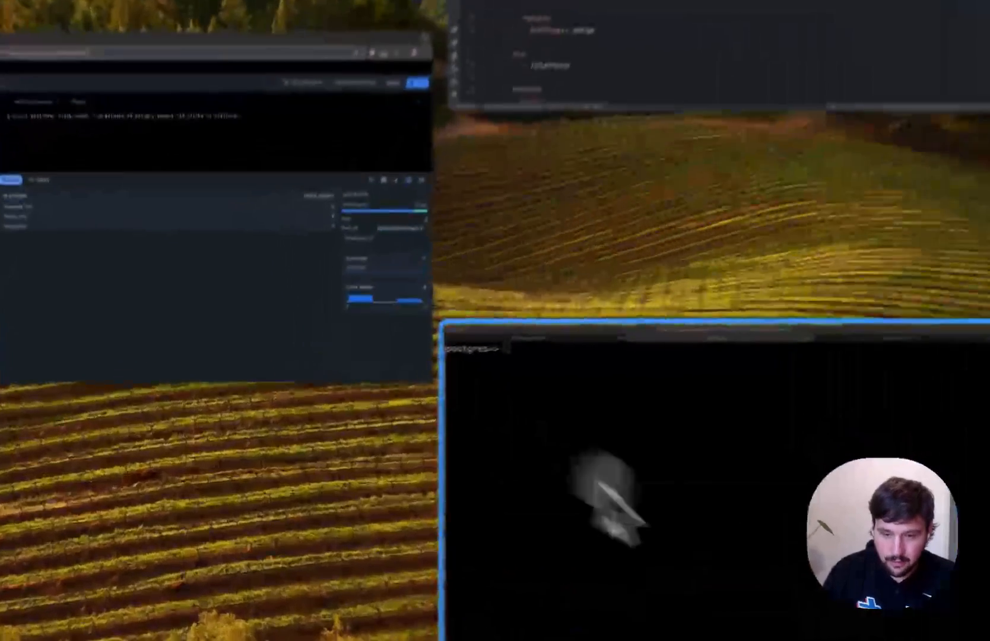
type("\\d")
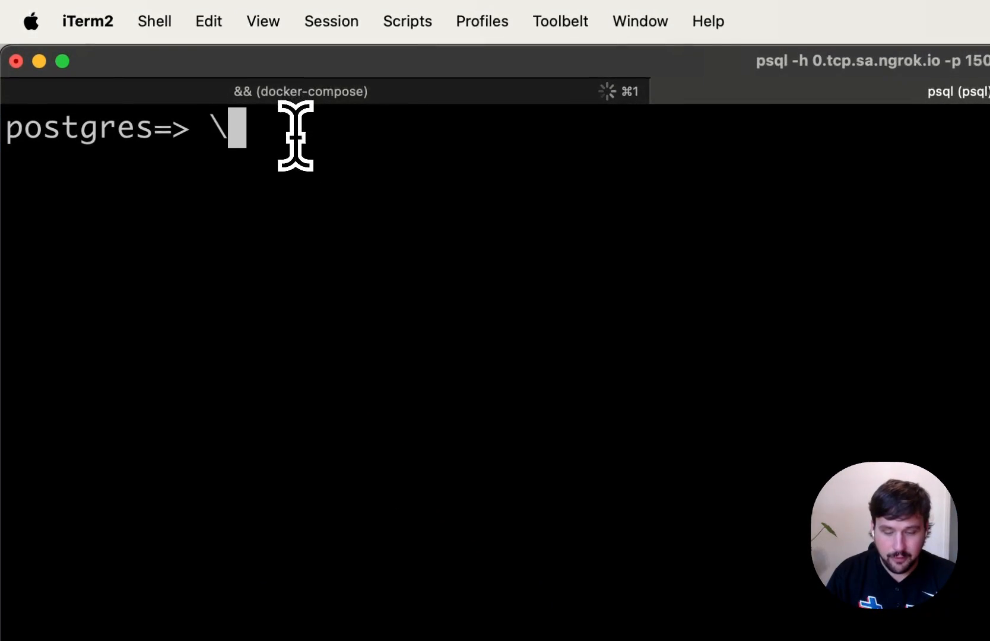
key("Return")
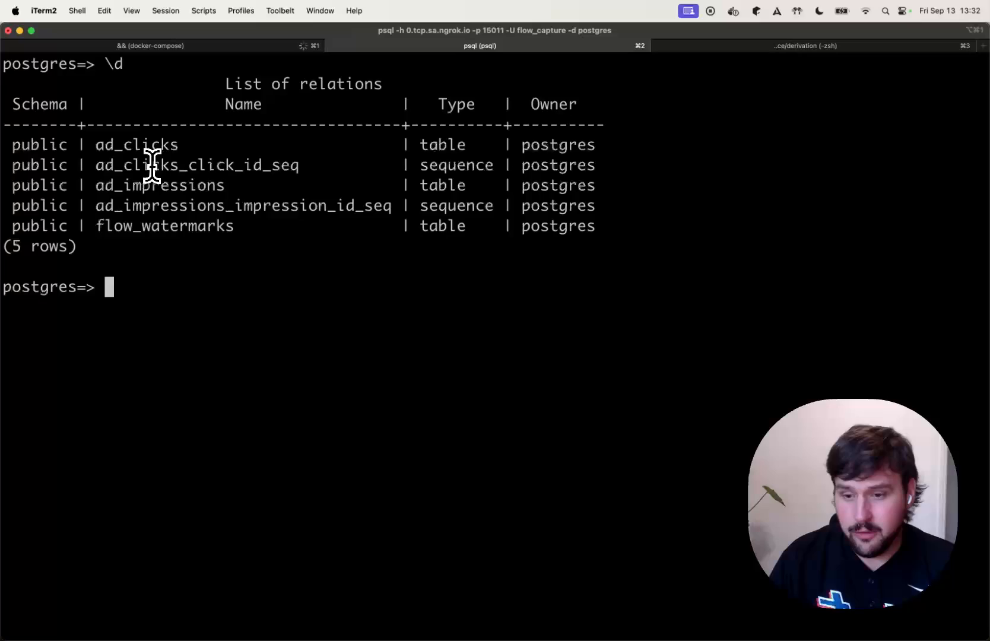
left_click_drag(97, 145, 178, 144)
left_click(99, 186)
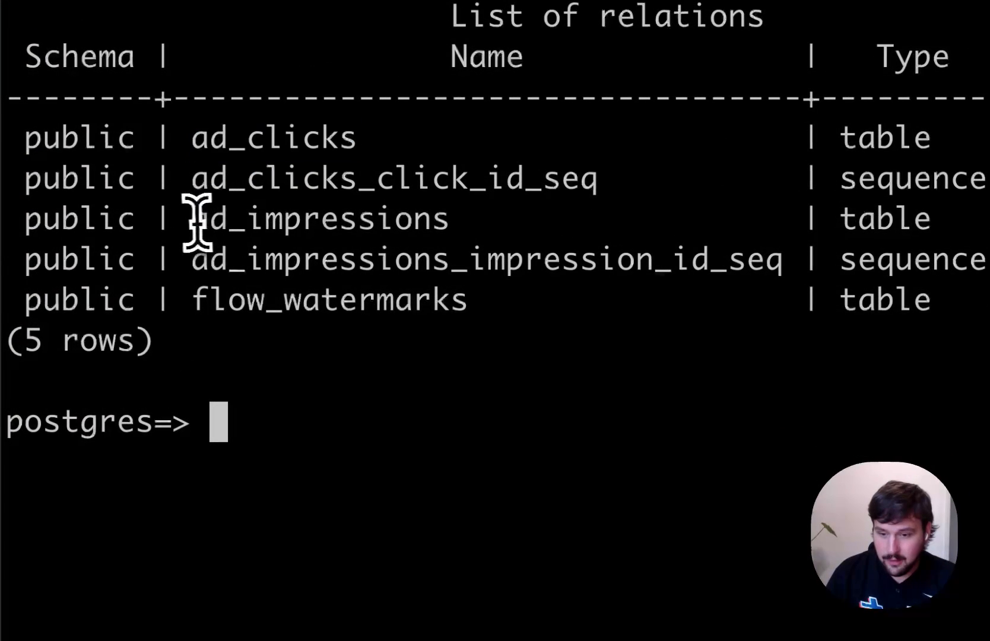
left_click_drag(196, 221, 465, 218)
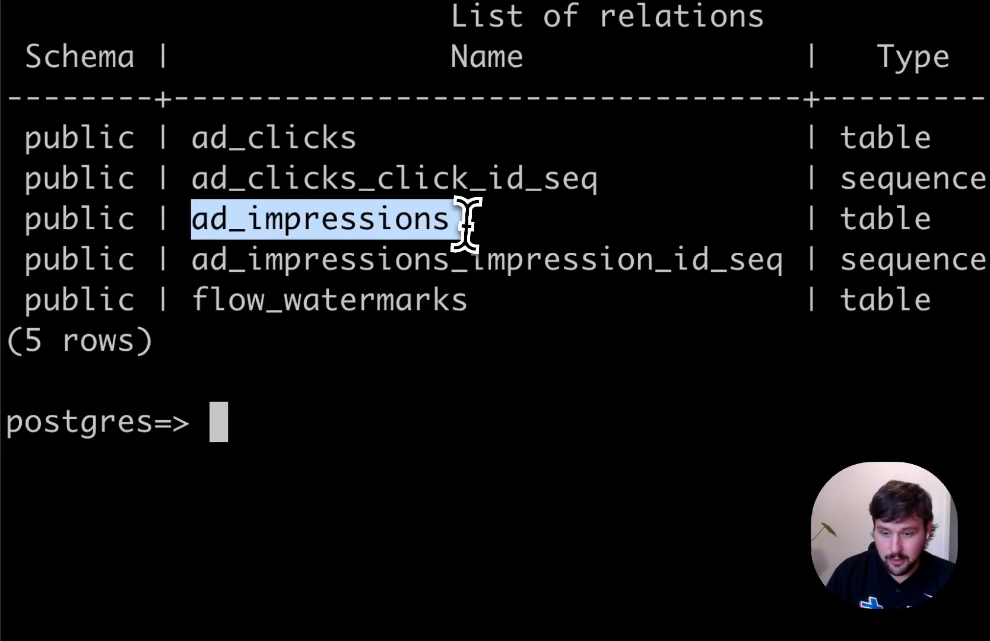
Query the impressions table with "select * from ad_impressions limit 5;", examine its columns and leave the result view
left_click(315, 499)
type("select")
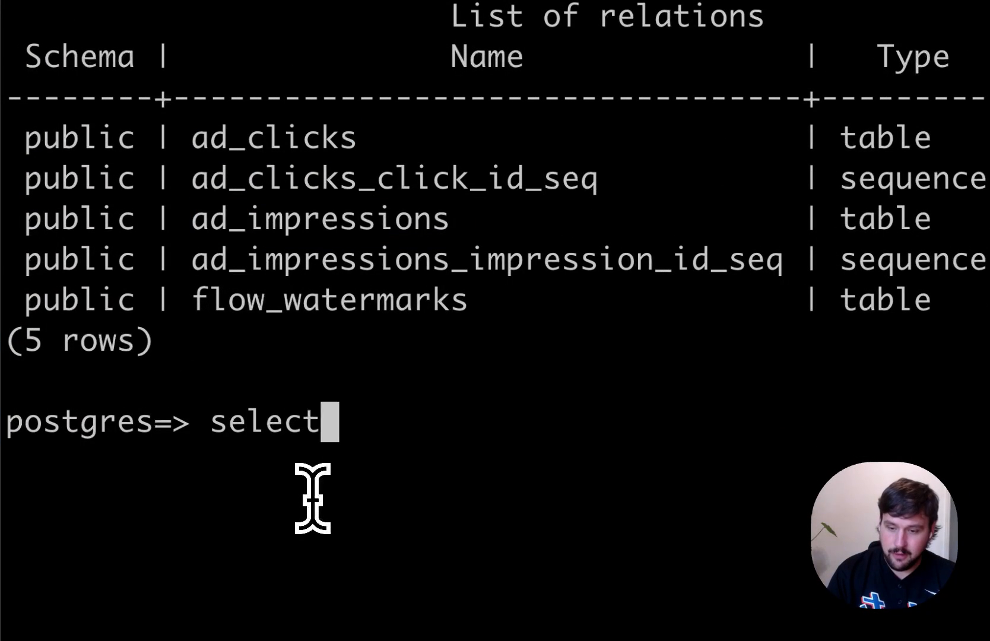
type(" * from ad_impressions limit 5;")
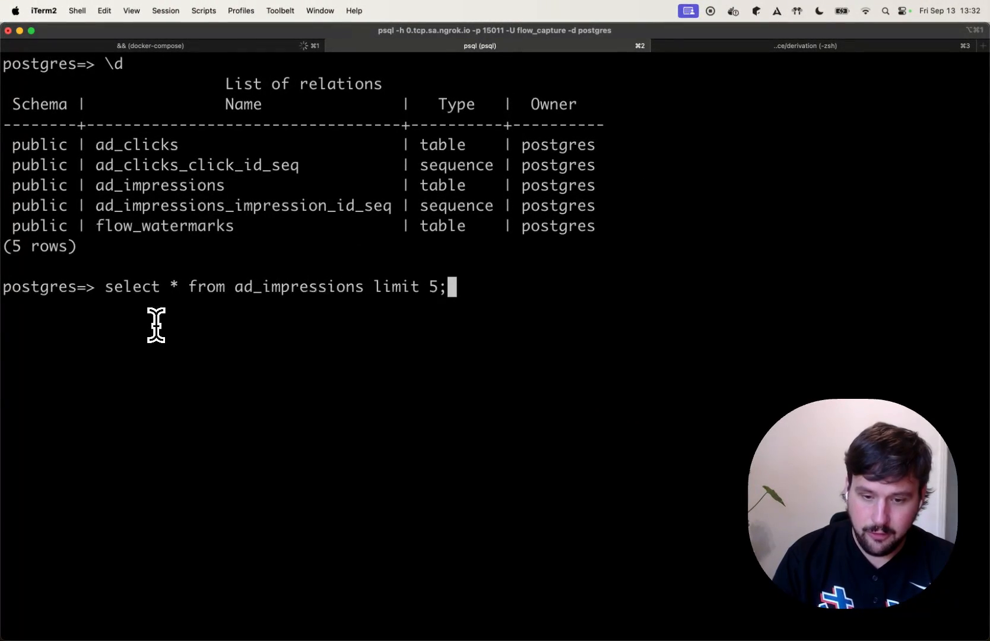
key("Return")
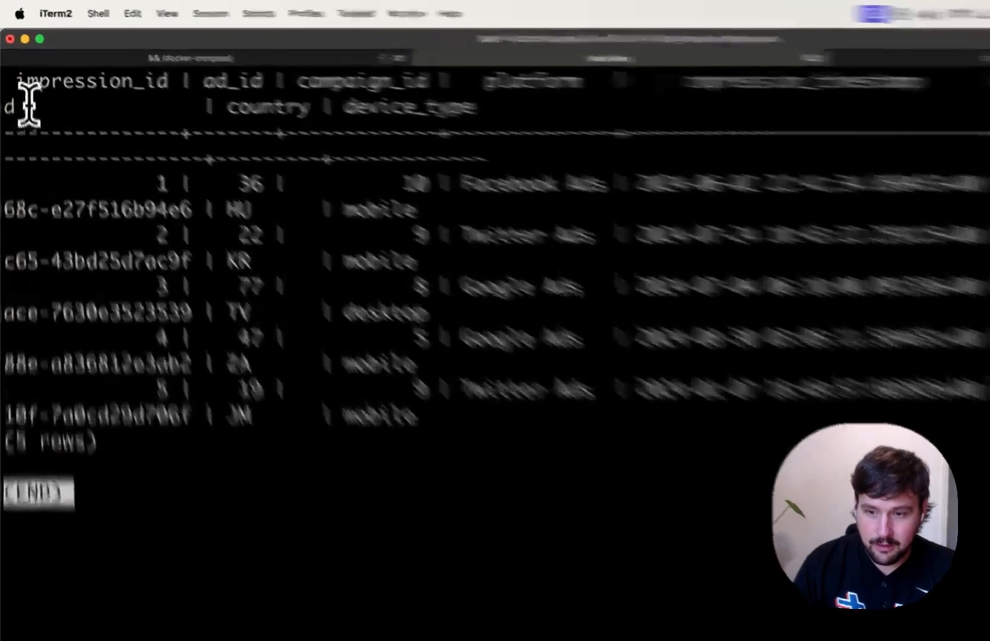
left_click_drag(21, 64, 142, 67)
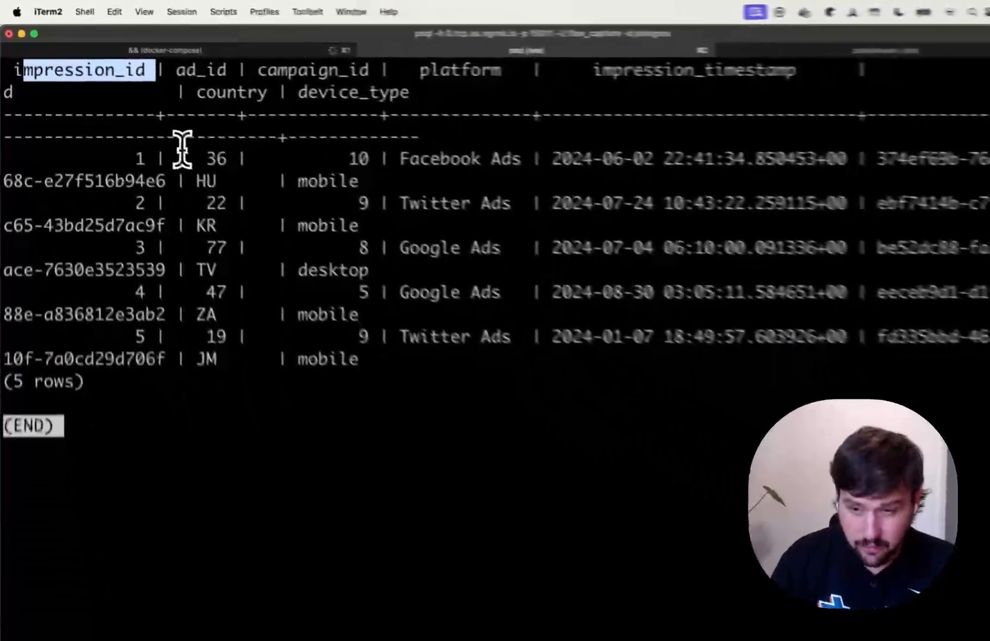
key("q")
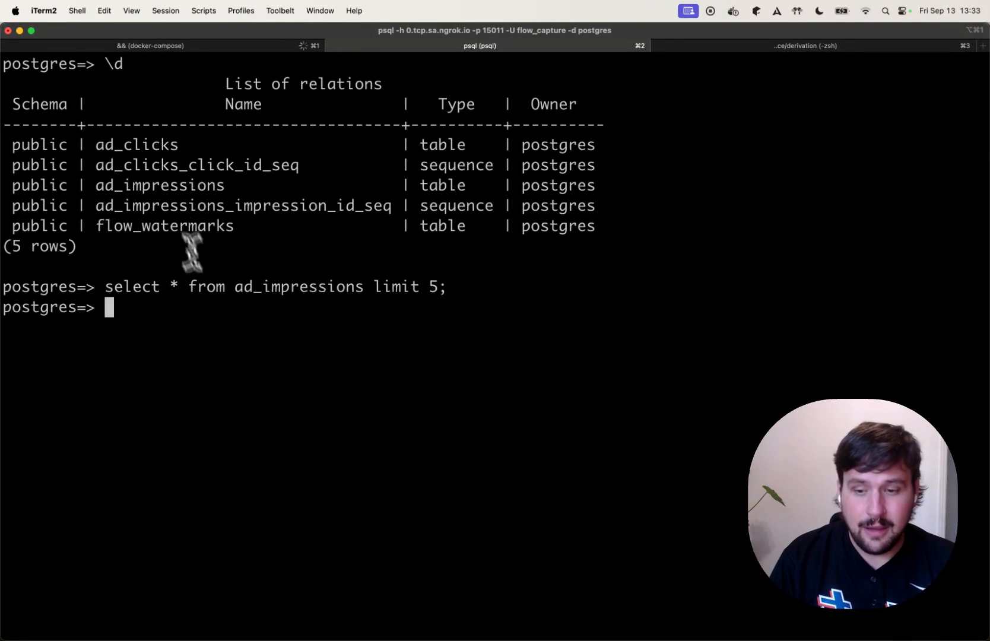
Reuse the previous query as "select * from ad_clicks limit 5;", examine the rows and leave the result view
key("Up")
key("Left")
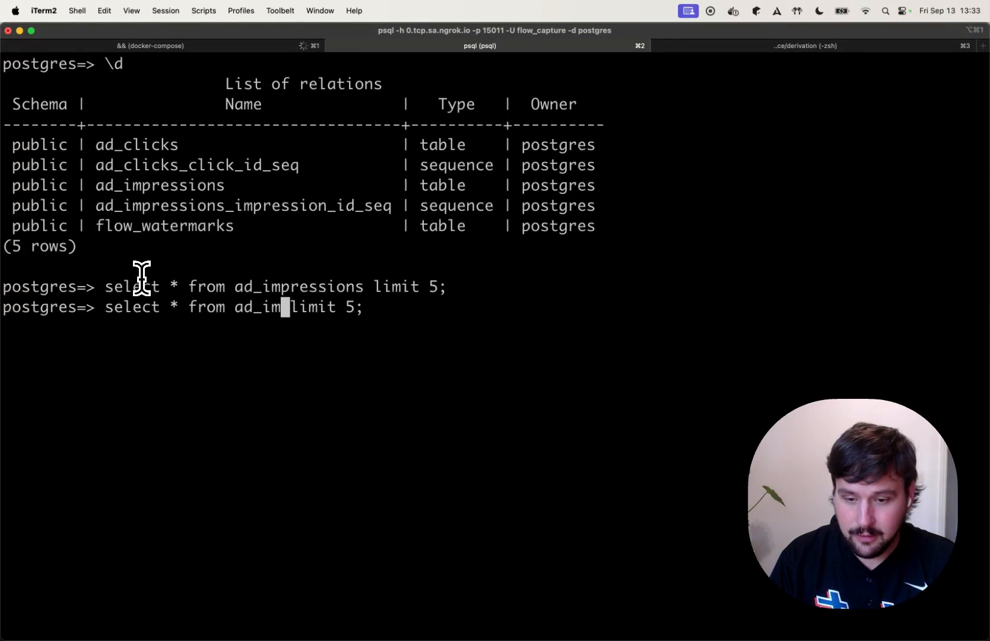
key("Return")
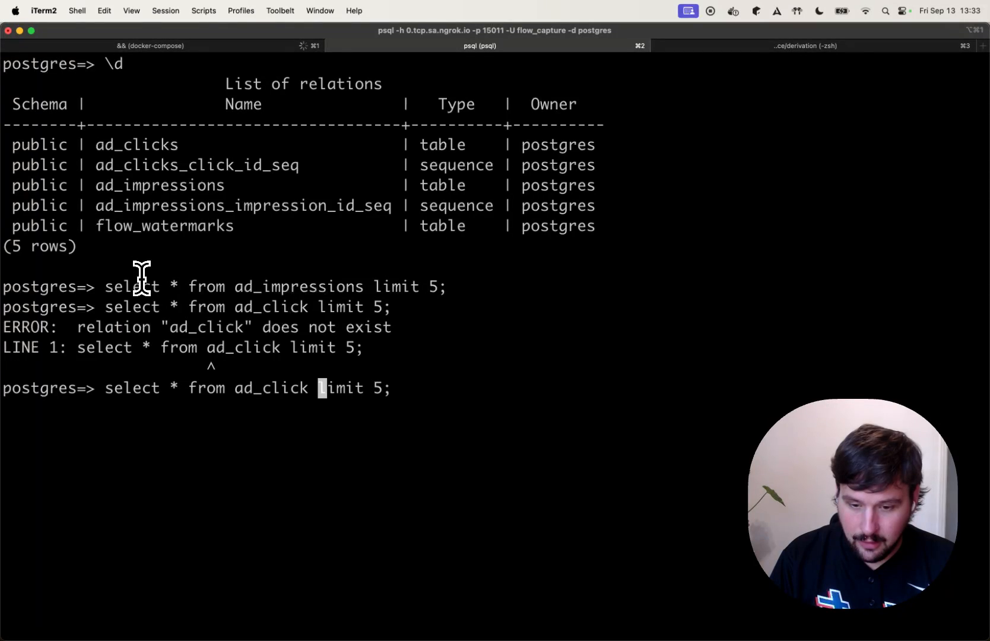
key("Return")
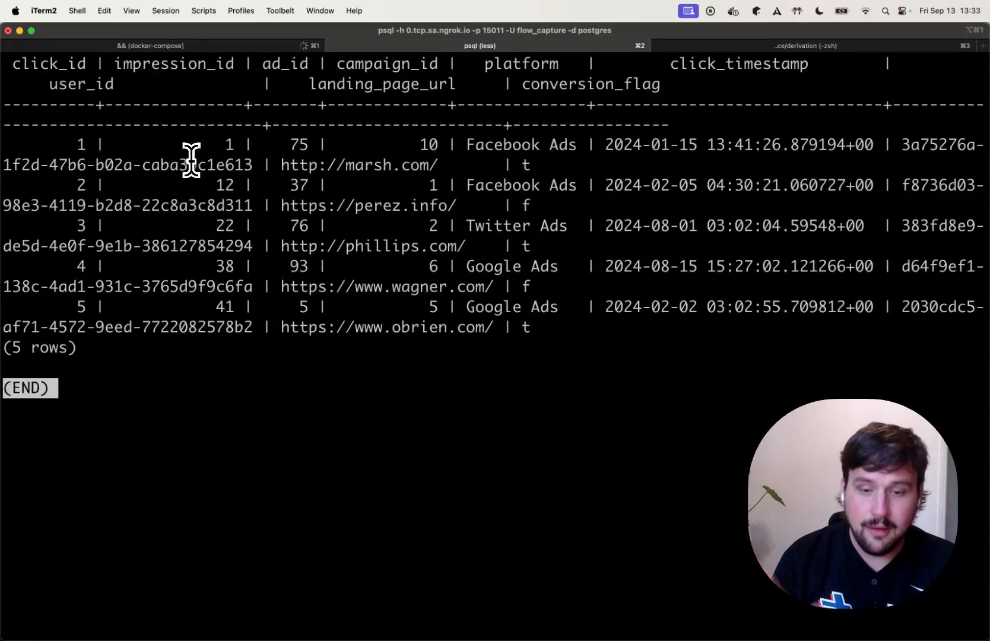
key("q")
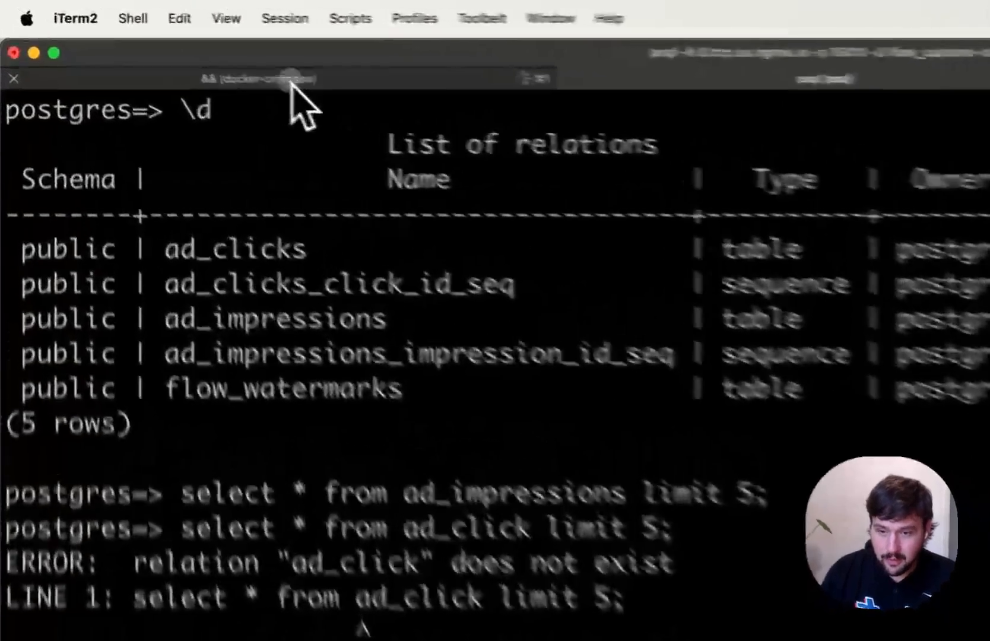
Examine the log of inserted records in the docker-compose session and return to the psql session
left_click(179, 46)
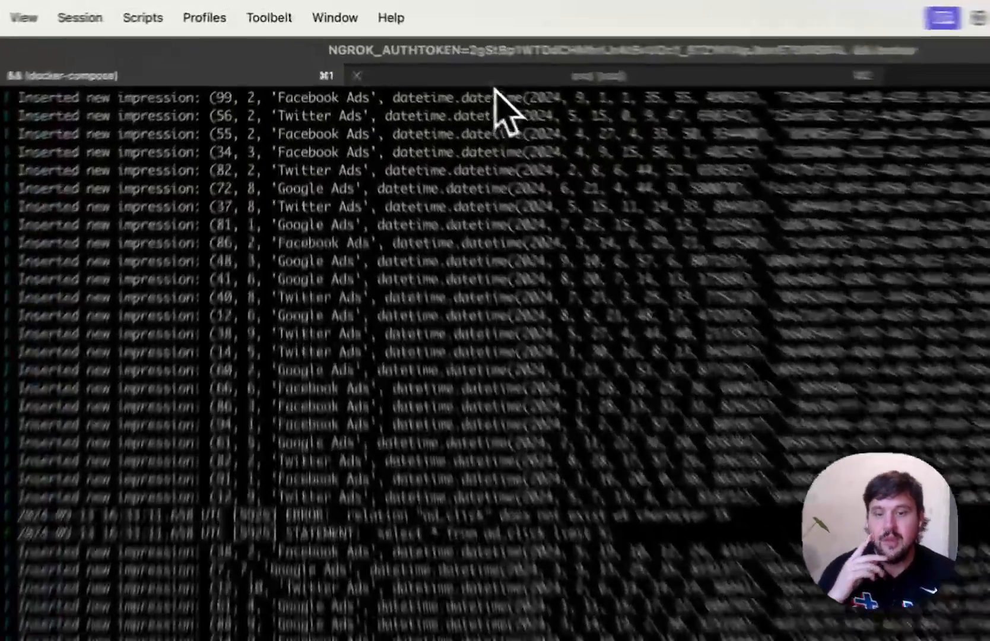
left_click(424, 46)
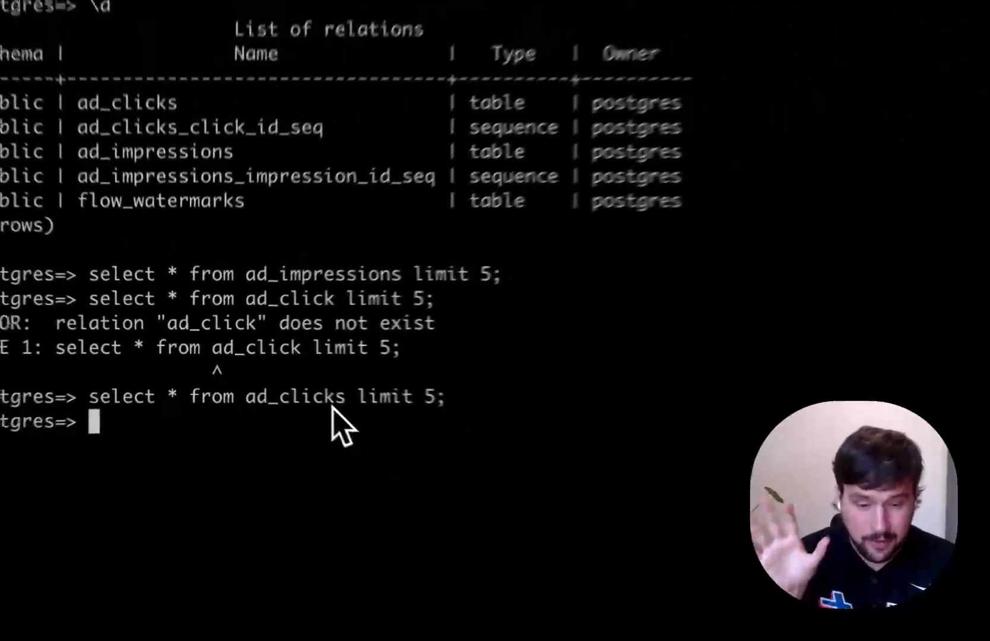
Switch to Chrome and open the Sources page in the Estuary Flow dashboard
key("ctrl+Up")
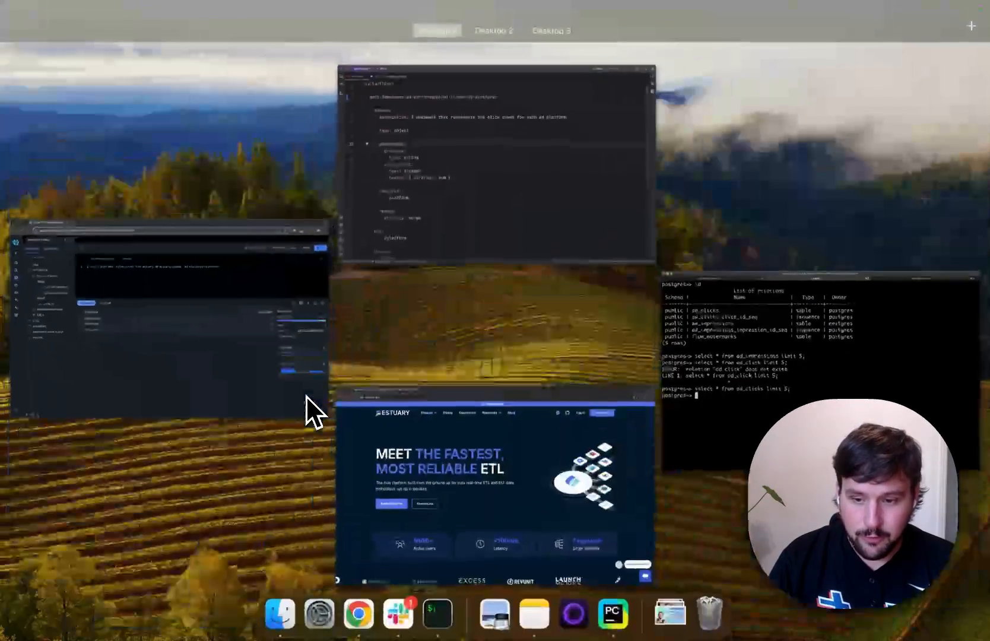
left_click(593, 537)
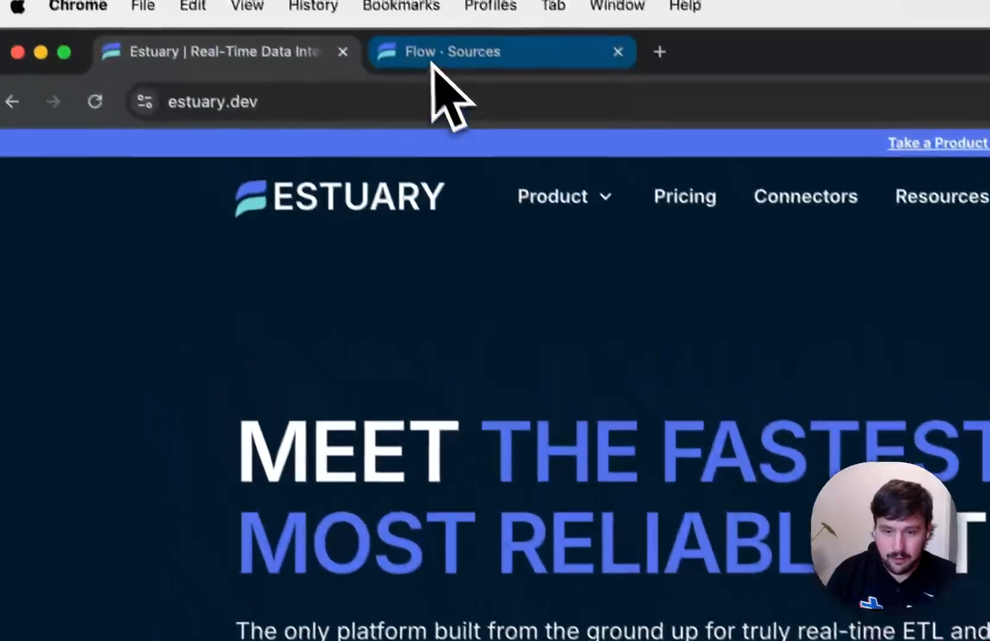
left_click(439, 69)
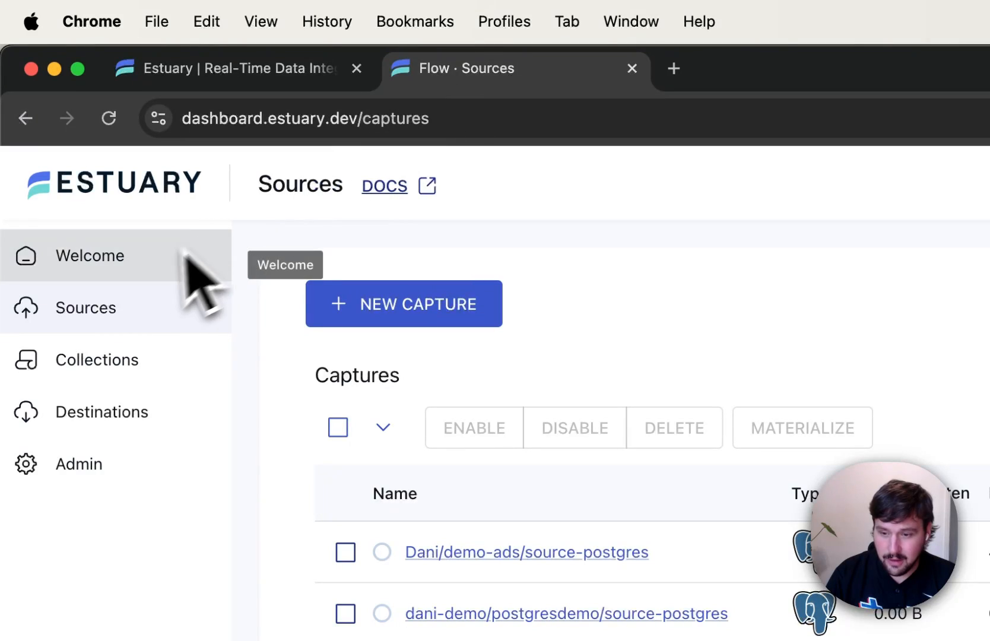
left_click(137, 254)
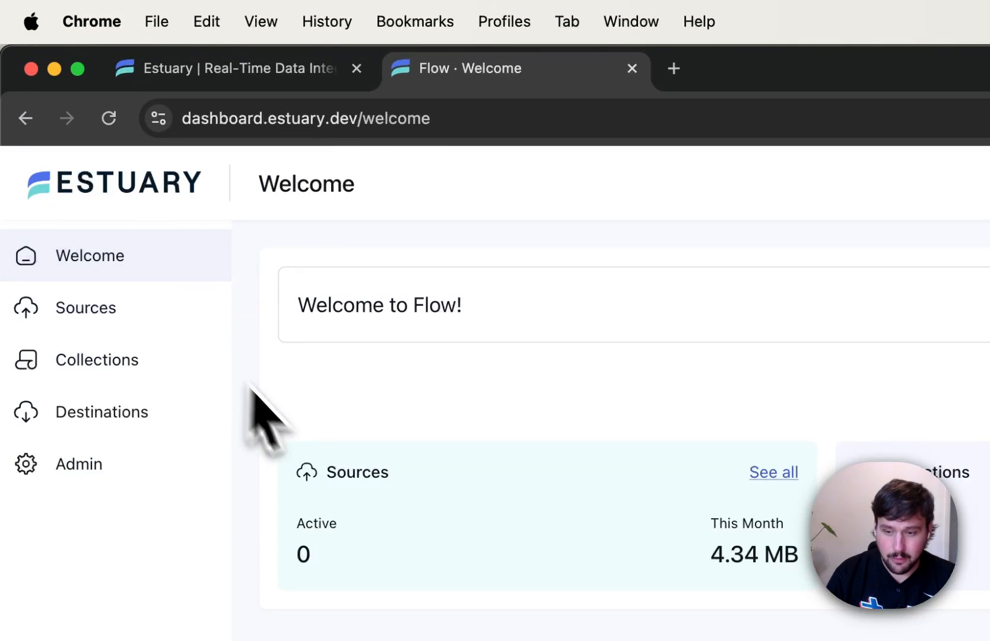
left_click(114, 316)
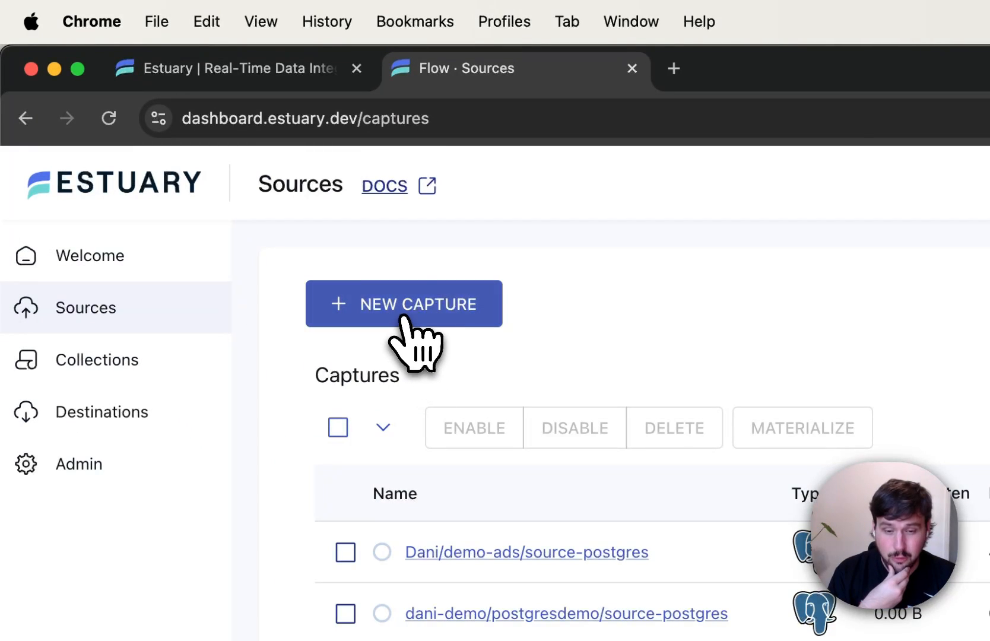
Start a new capture, search the connectors for "Postg" and choose the real-time PostgreSQL connector
left_click(406, 316)
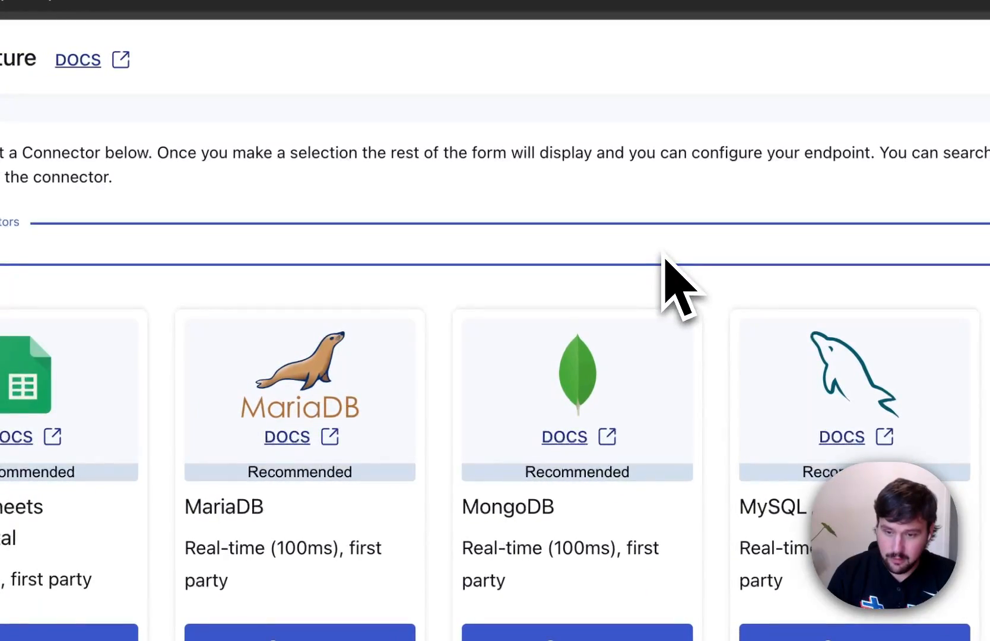
type("Postg")
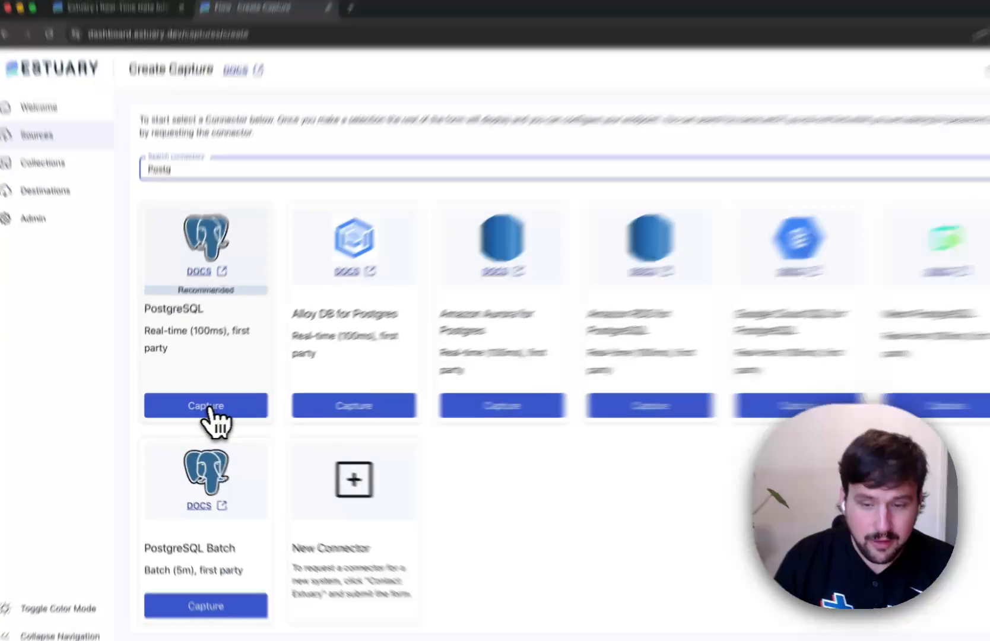
left_click(202, 408)
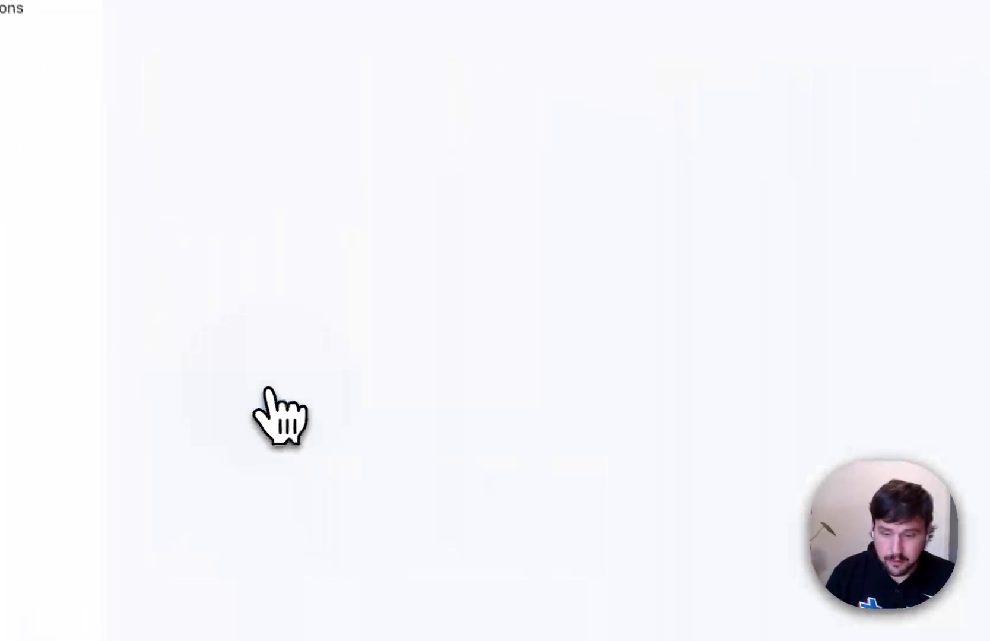
Name the new capture demo-ad-performance
left_click(532, 346)
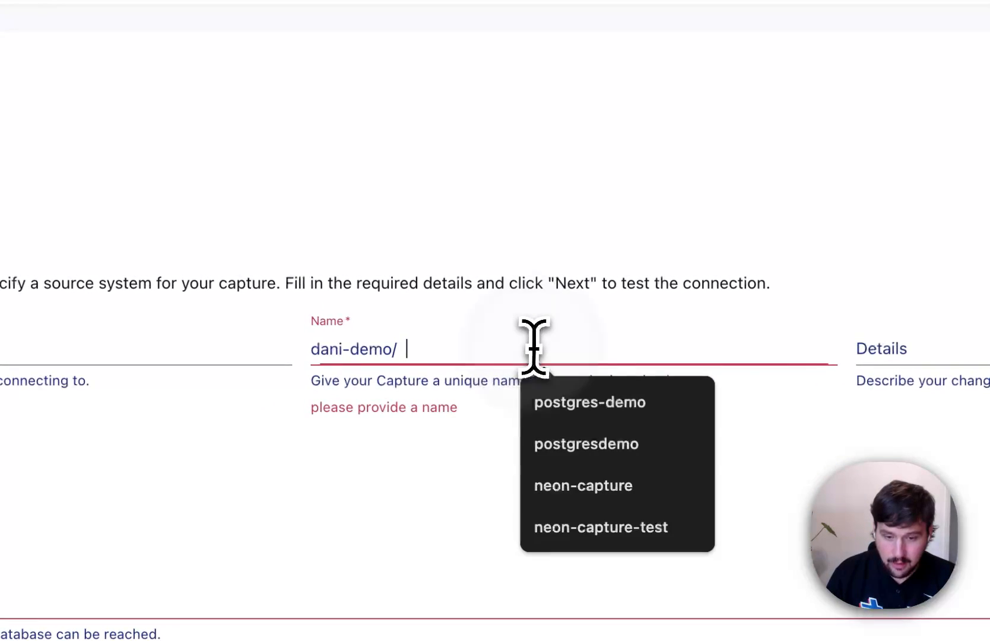
type("demo-")
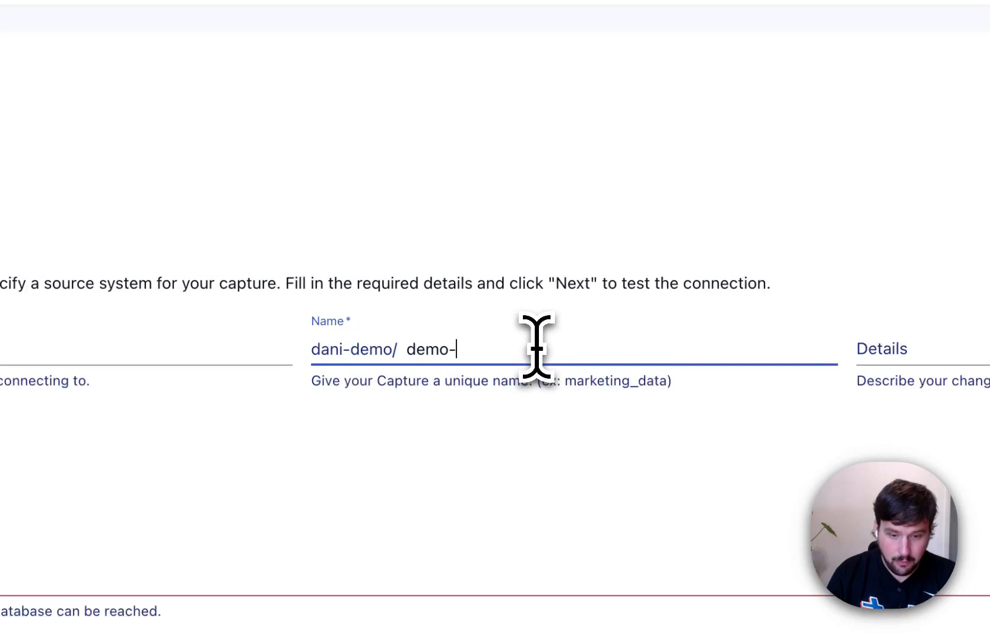
type("ad-performance")
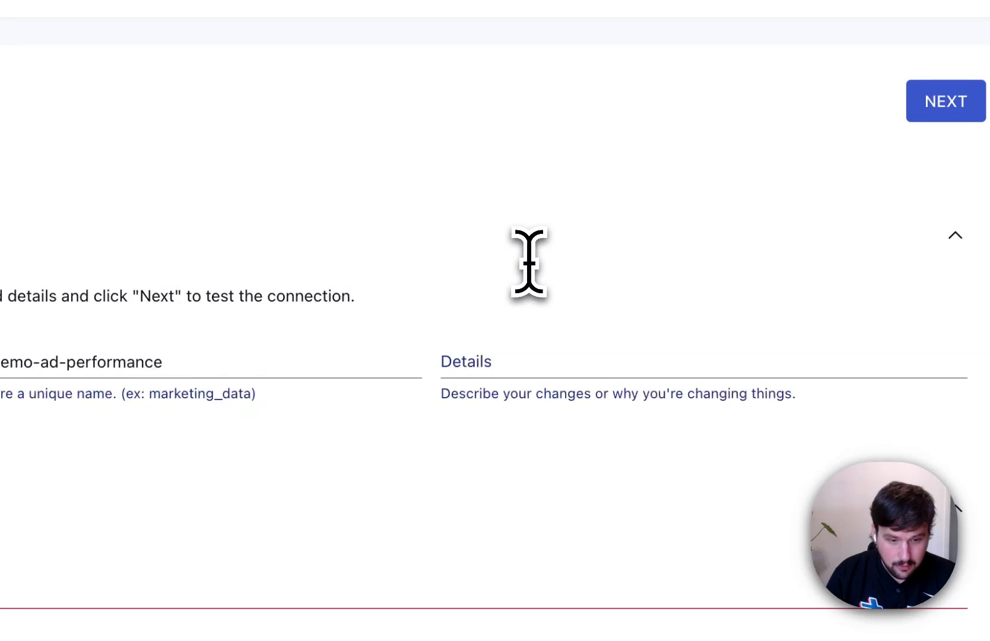
Set the server address to 0.tcp.sa.ngrok.io:15011, enter the database user's password and submit the endpoint configuration
left_click(376, 371)
type("0.tcp.sa.ngrok.io:15011")
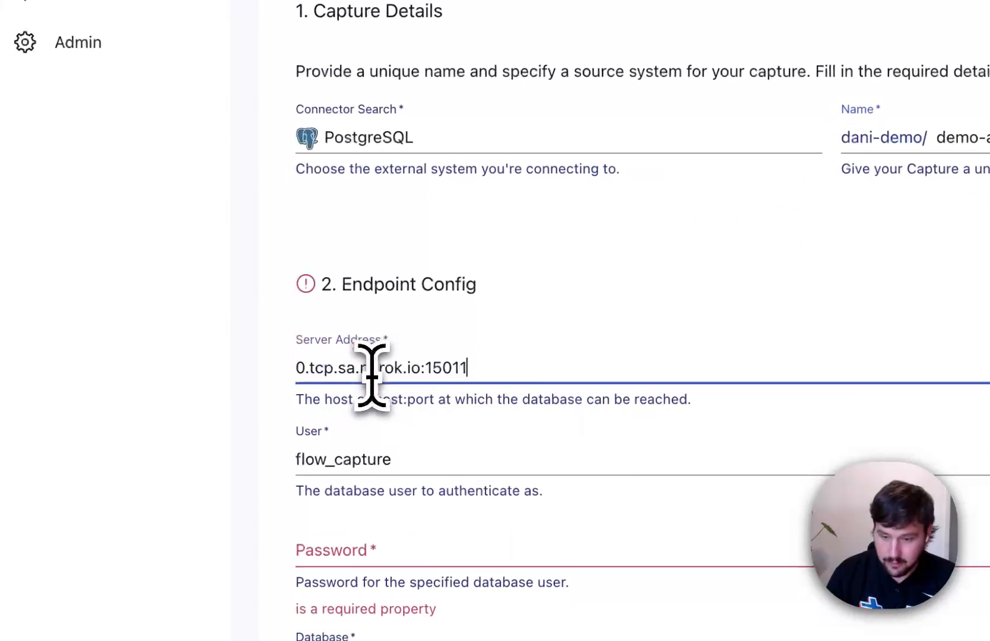
scroll(371, 377, "down", 2)
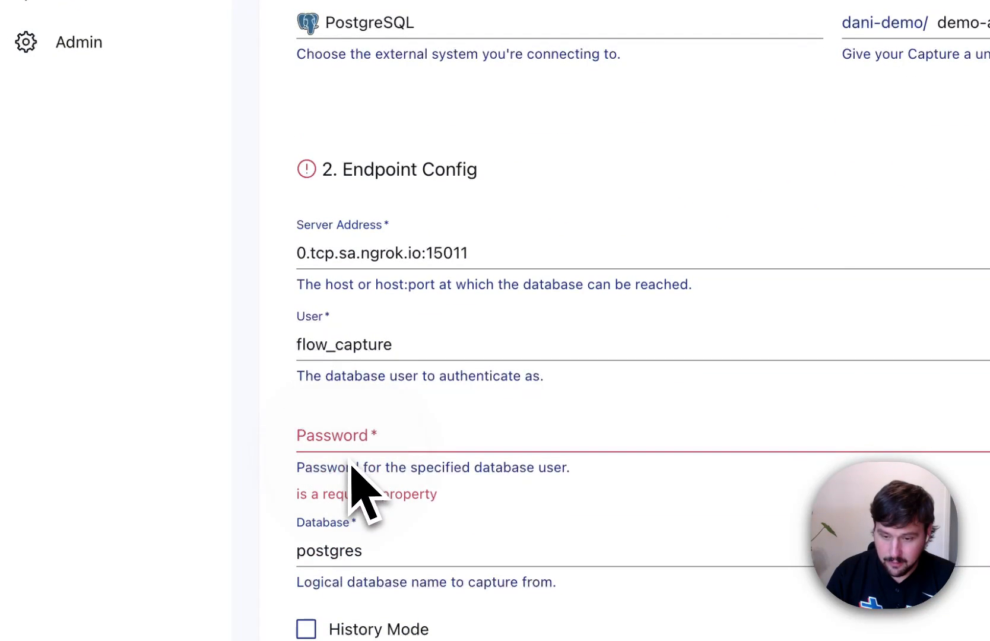
left_click(329, 438)
type("••••••••")
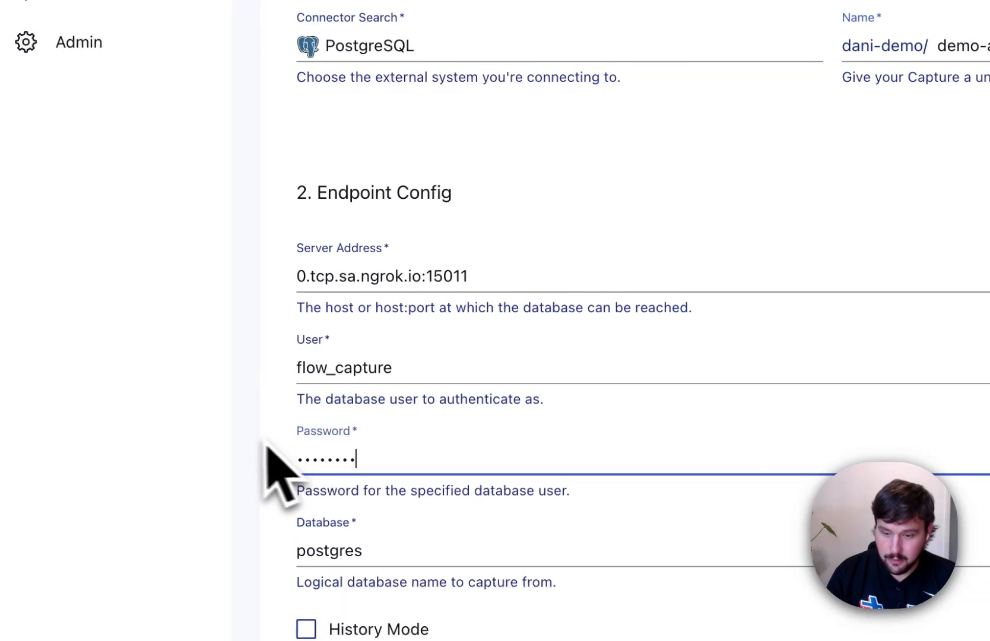
left_click(263, 418)
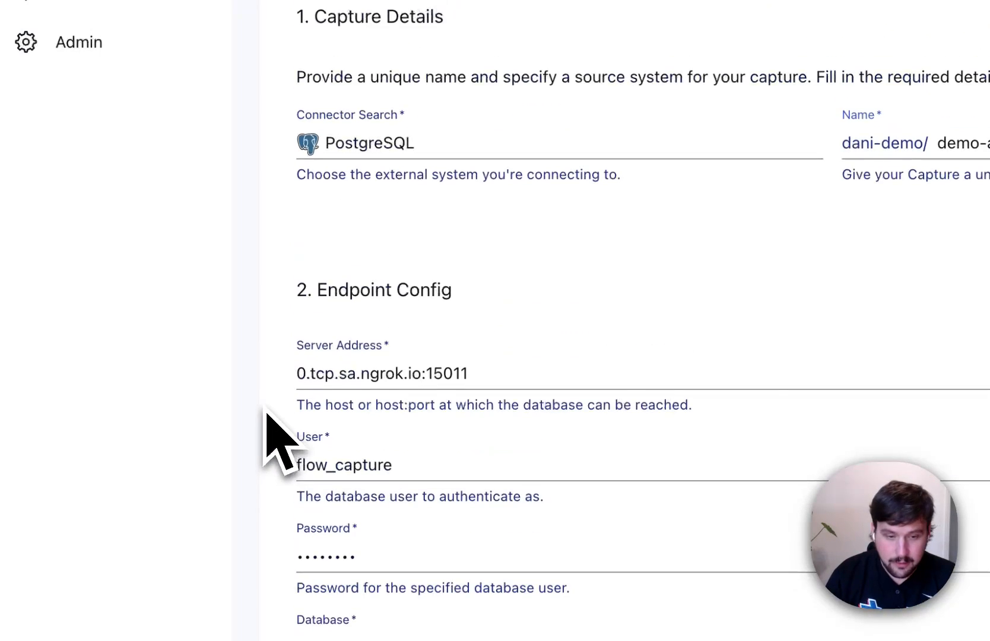
left_click(924, 246)
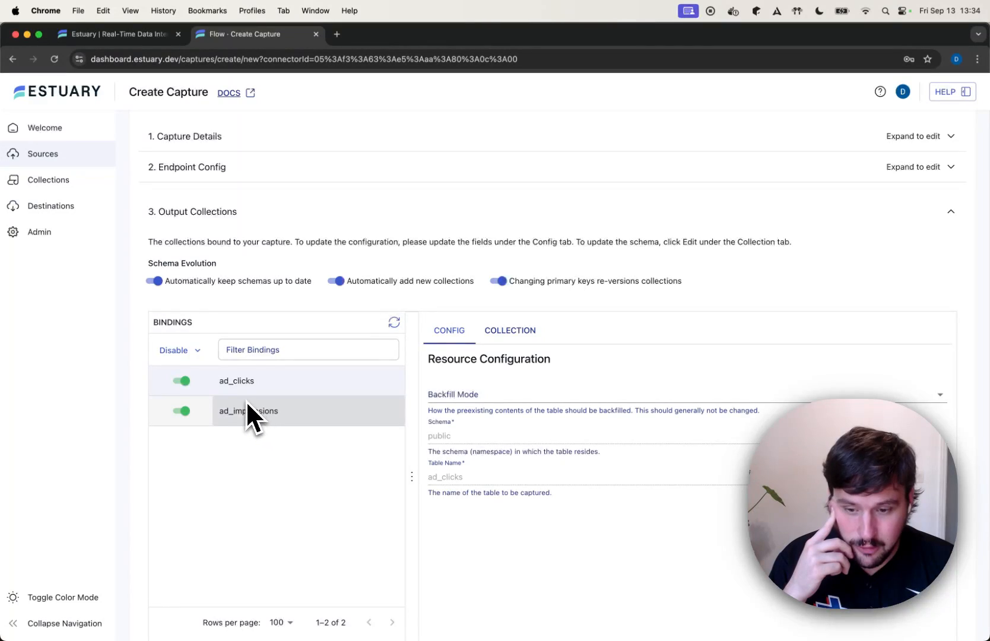
Review the ad_clicks and ad_impressions bindings, accept the output collections and publish the capture
scroll(245, 401, "down", 1)
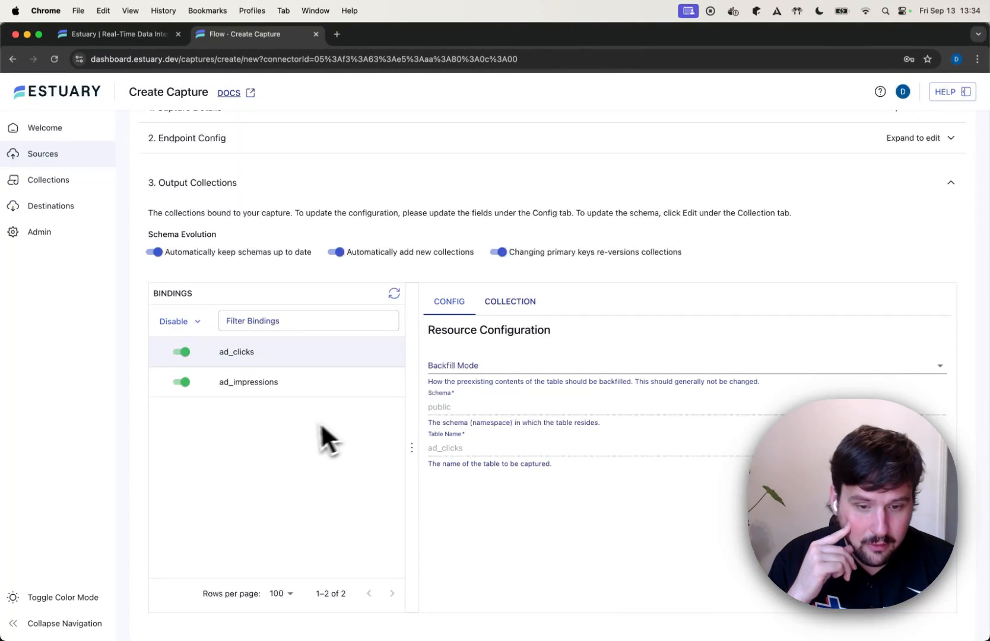
scroll(320, 421, "up", 3)
left_click(942, 152)
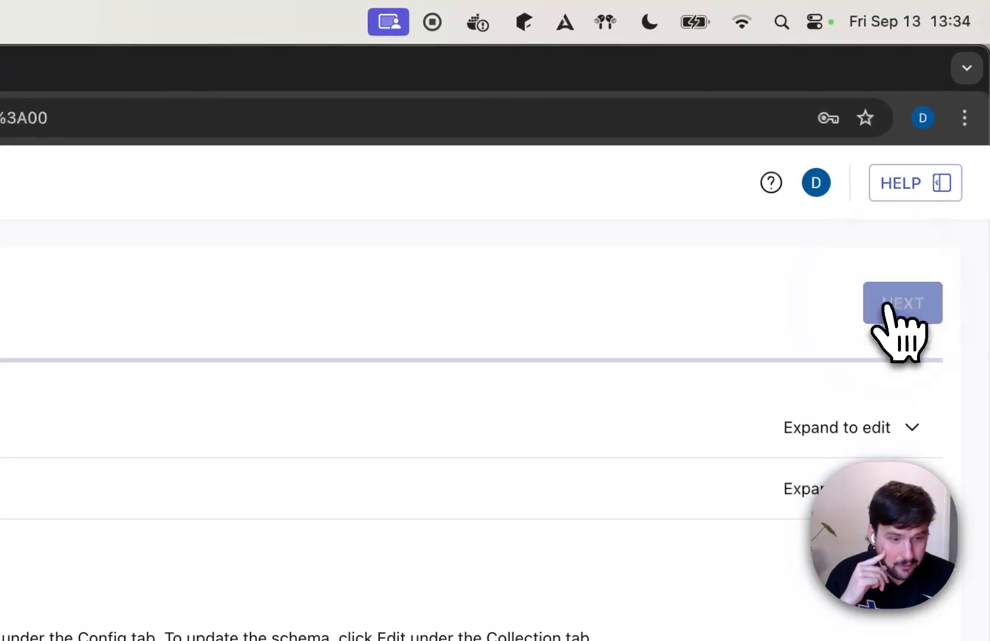
left_click(891, 306)
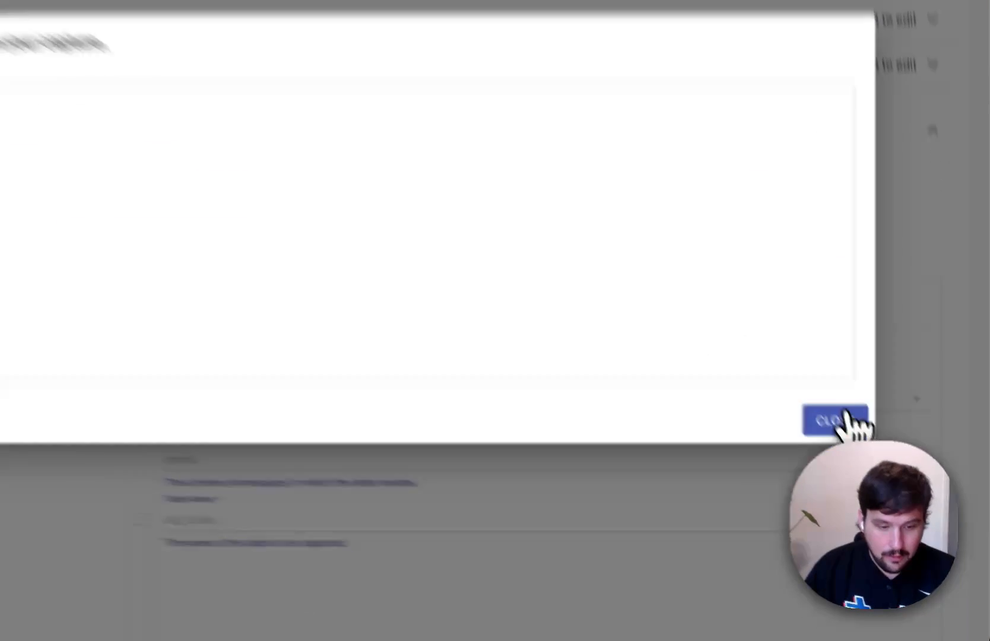
Close the publish dialog, open the ad_clicks collection the capture writes to, and reload its details page
left_click(891, 489)
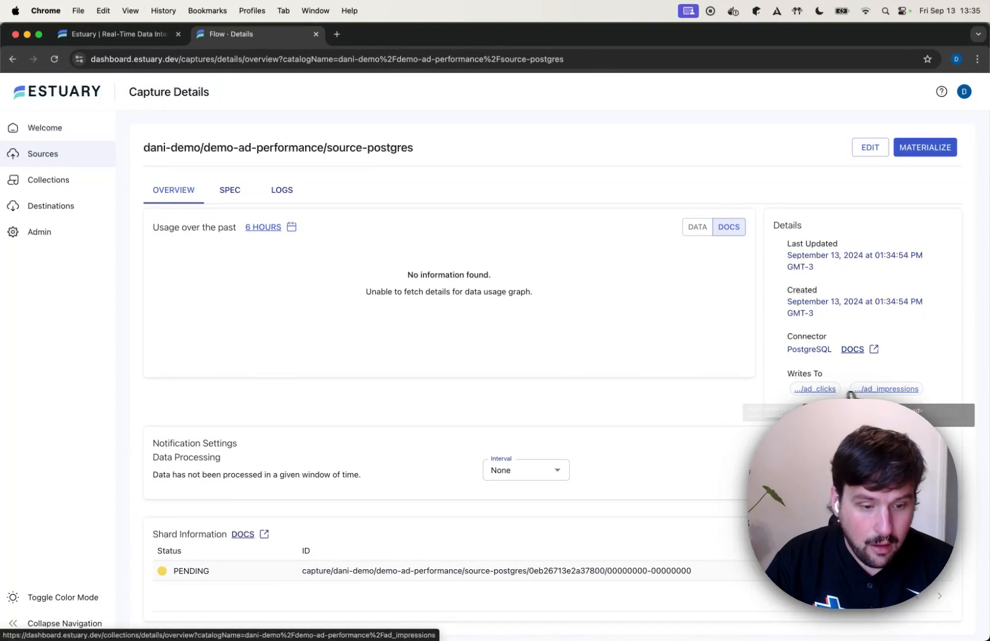
left_click(823, 396)
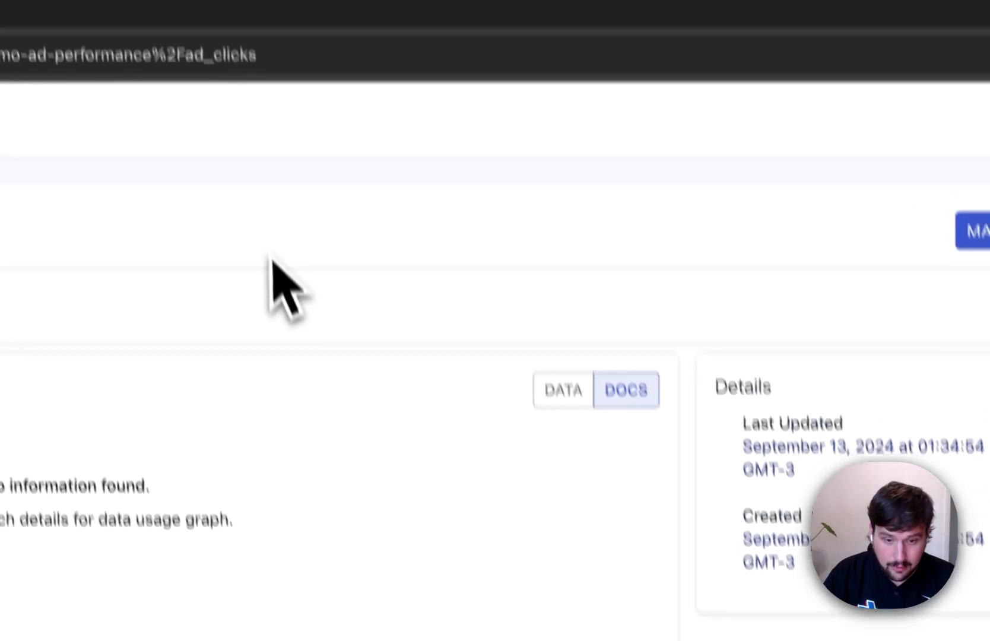
left_click(304, 331)
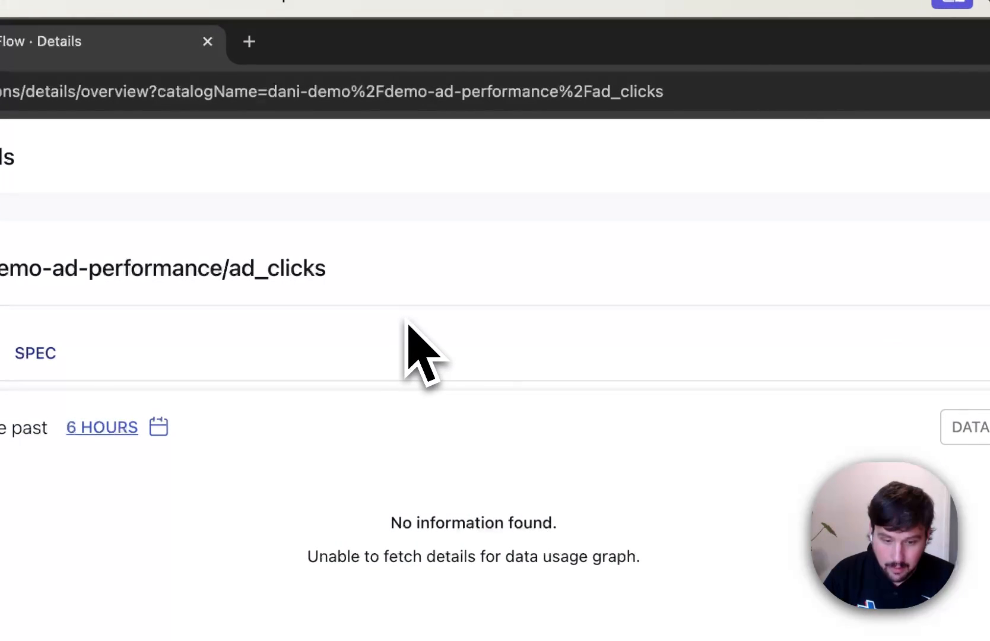
key("super+r")
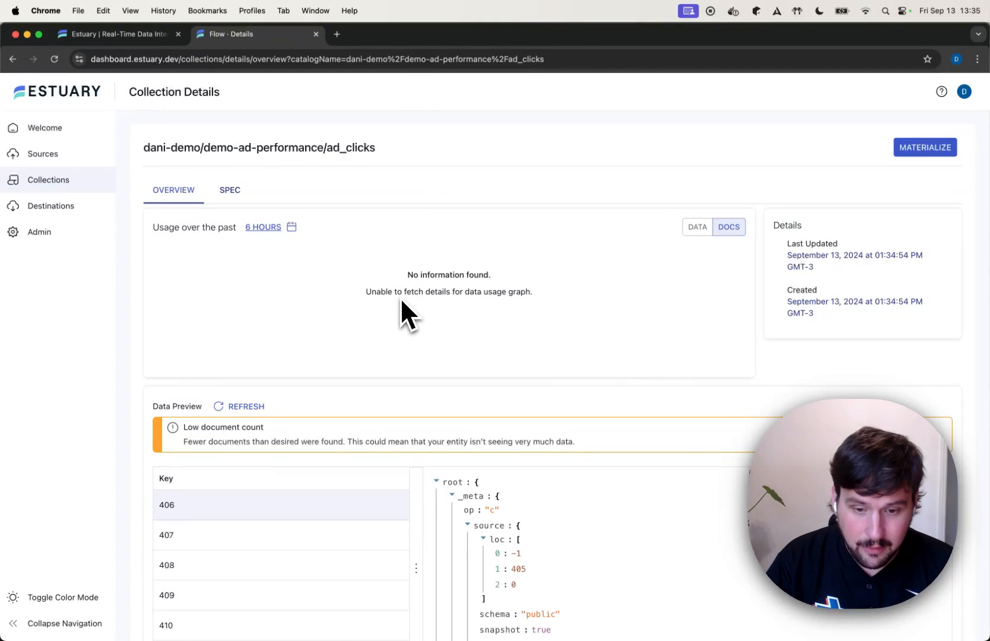
Examine the ad_clicks data preview, highlighting the first document's fields from user_id up to ad_id, and check the usage chart
scroll(404, 316, "down", 2)
scroll(293, 443, "down", 2)
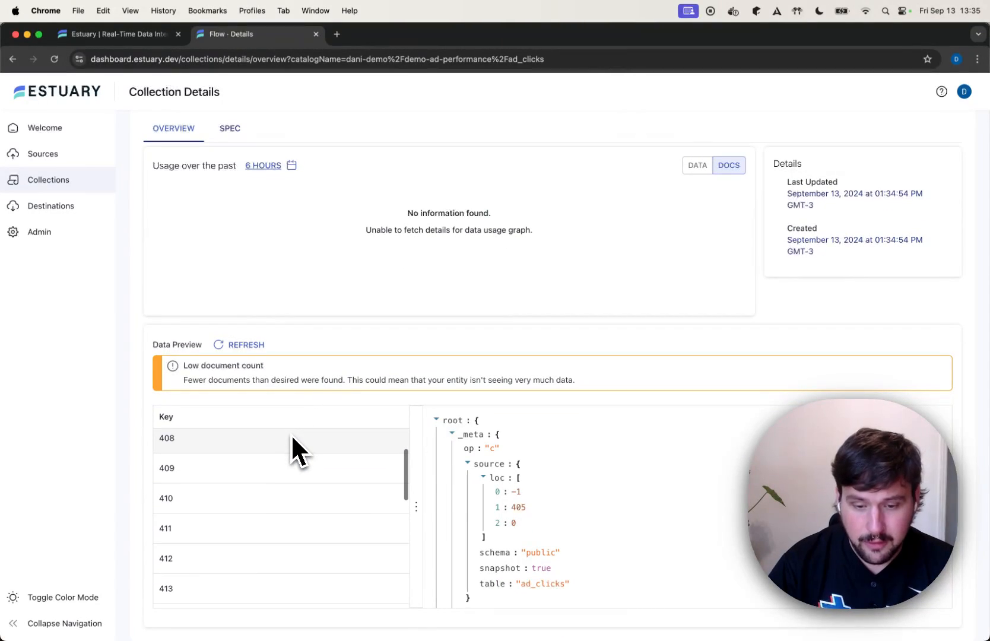
scroll(294, 441, "down", 1)
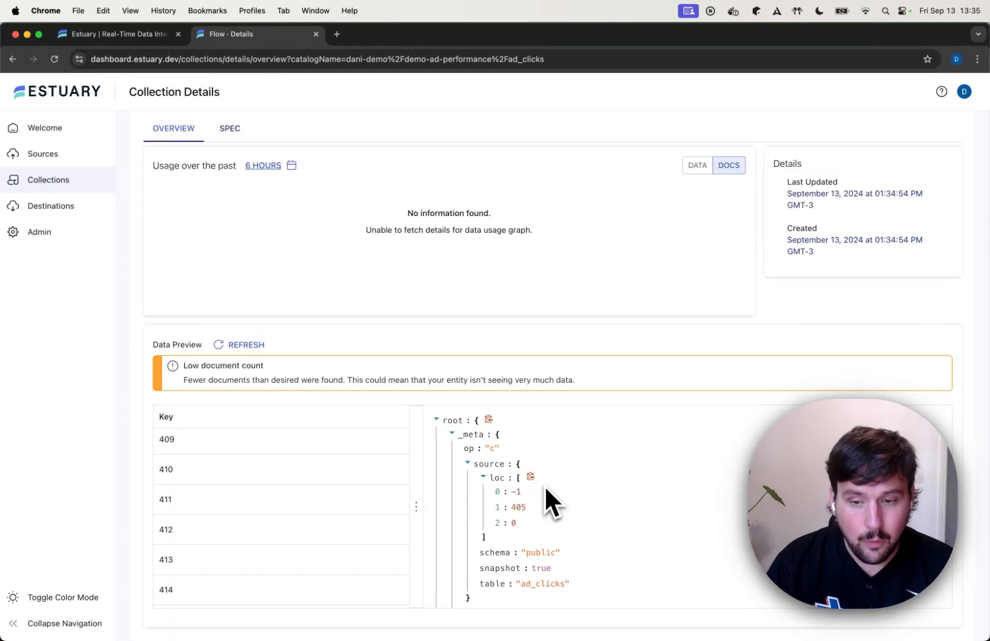
scroll(544, 486, "down", 3)
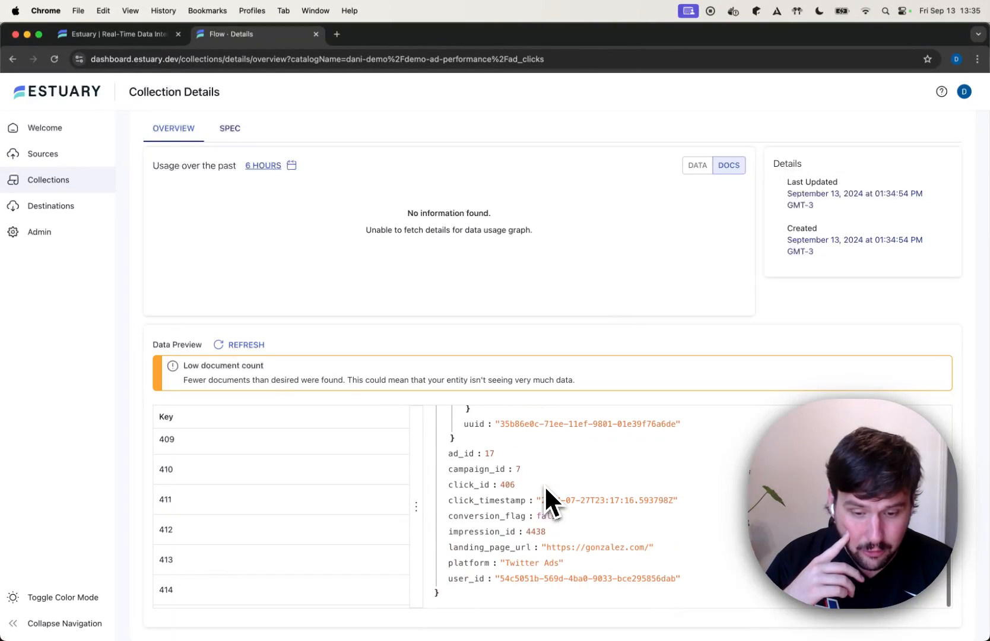
left_click_drag(701, 588, 448, 462)
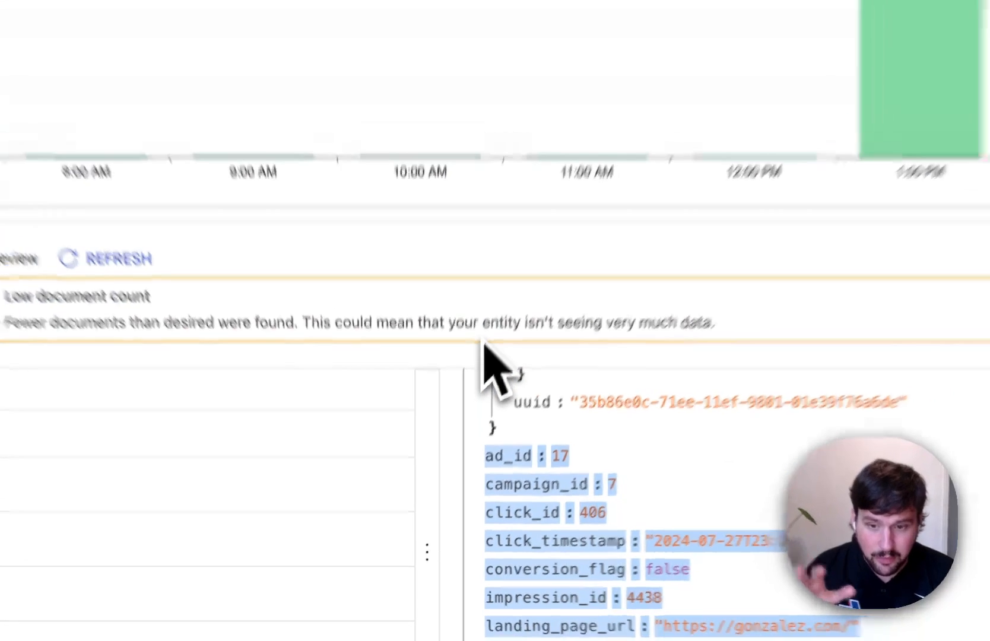
scroll(570, 430, "down", 2)
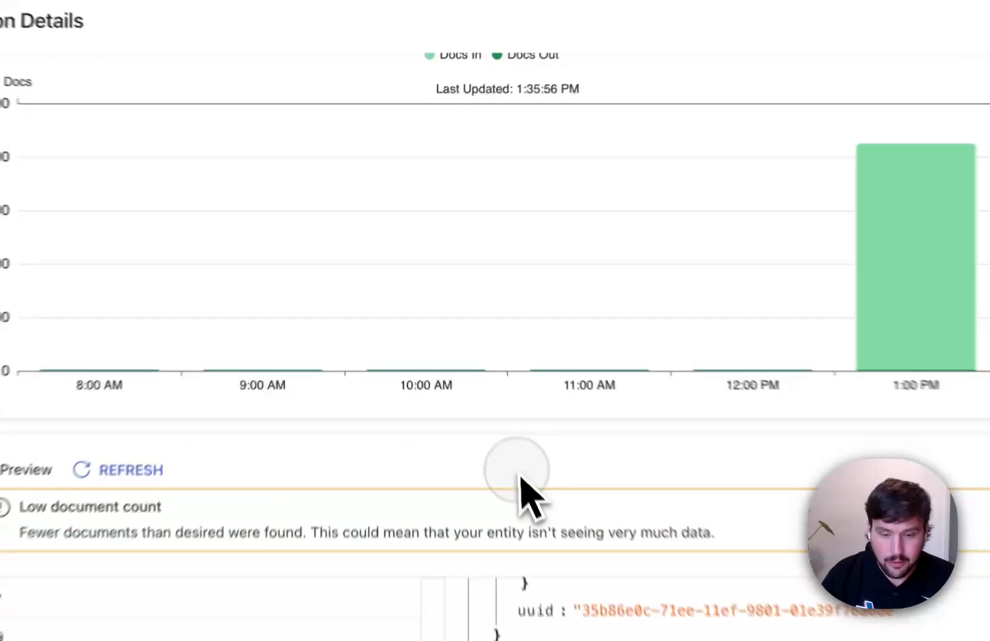
scroll(460, 321, "up", 4)
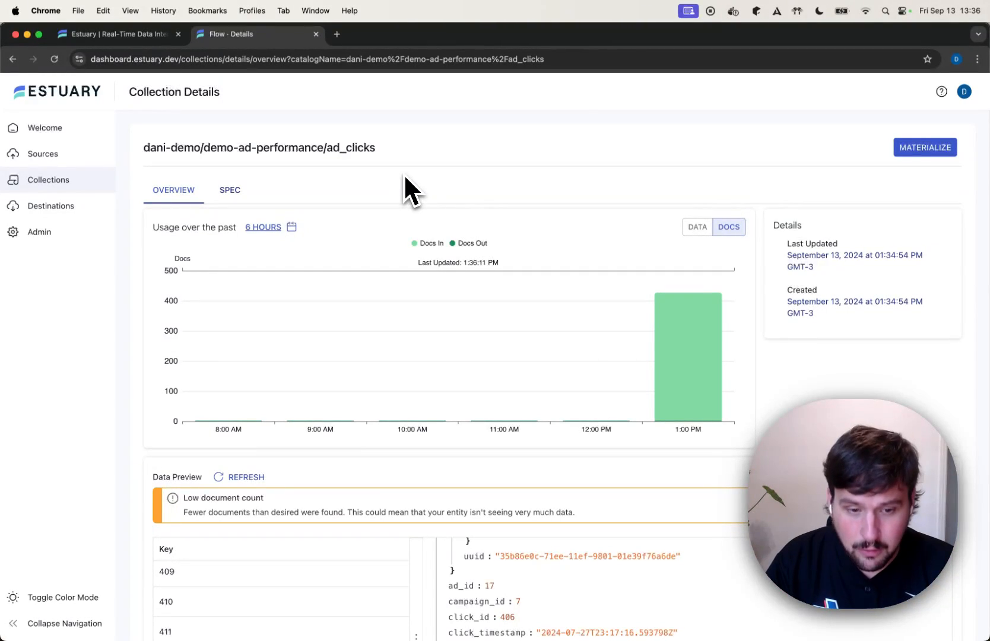
Switch to PyCharm and examine the ad-clicks-by-platform collection definition in flow.yaml
key("ctrl+Up")
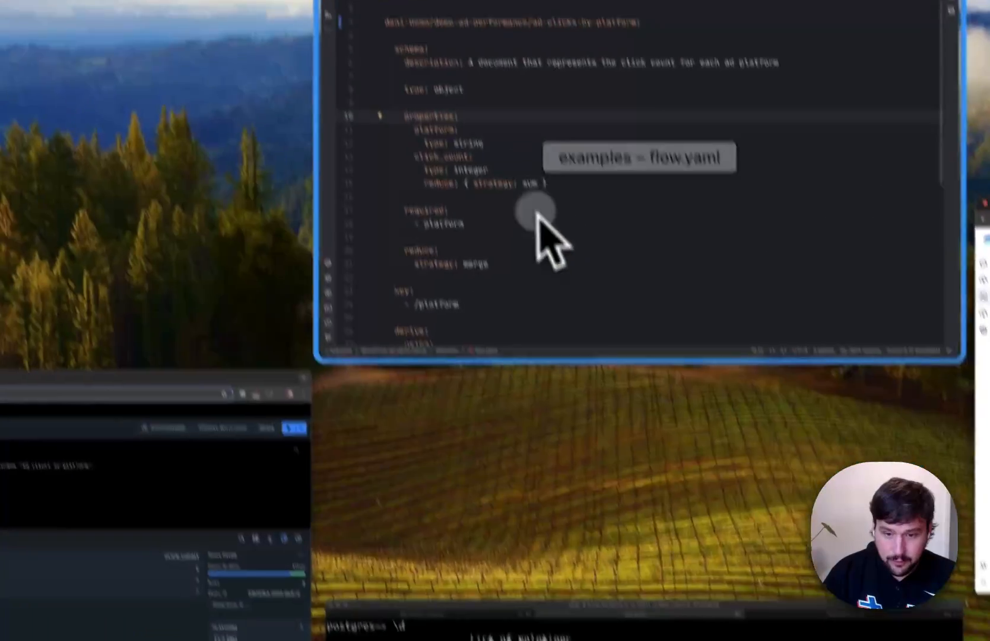
left_click(531, 57)
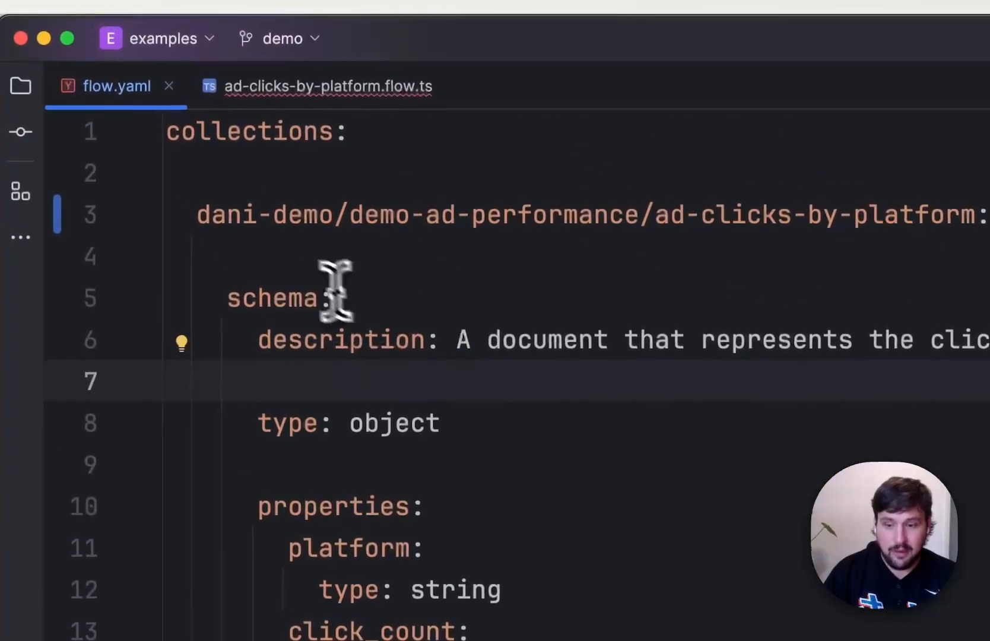
left_click(298, 259)
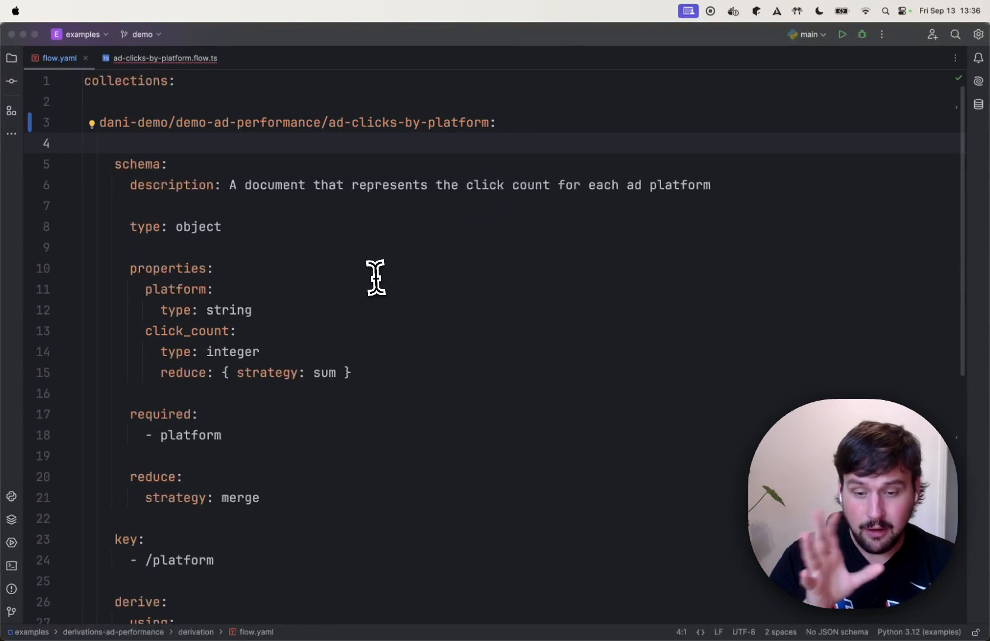
left_click(251, 244)
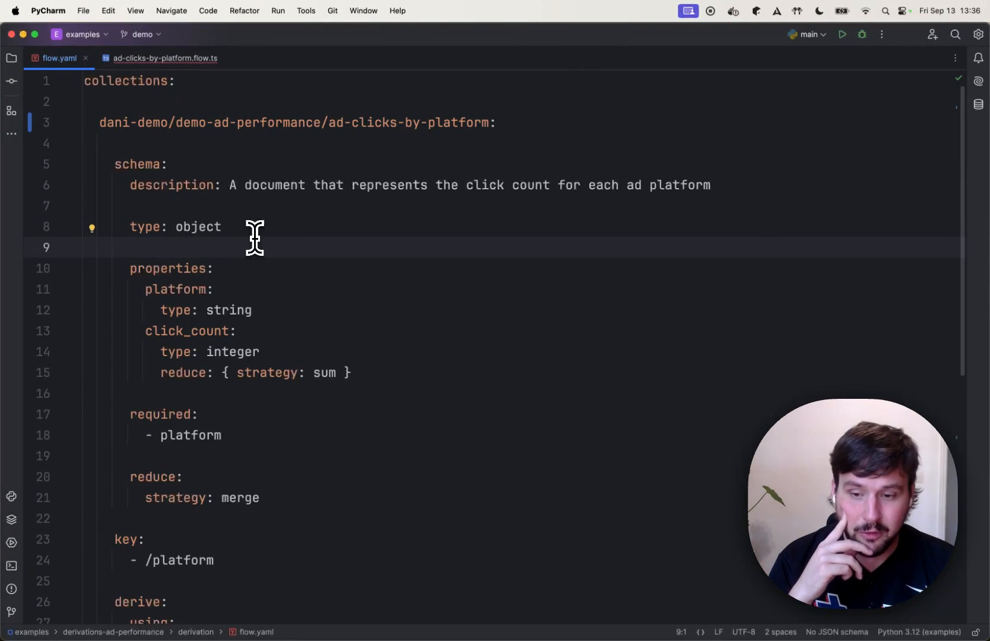
left_click(211, 208)
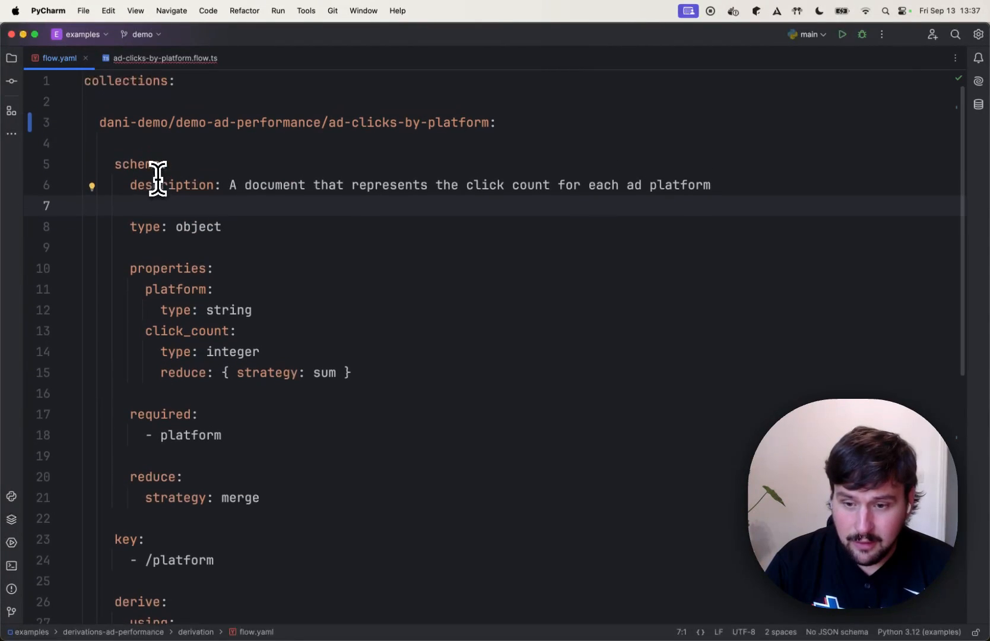
Highlight the derived collection's name, the schema description, the object type and the properties key in turn
left_click_drag(98, 124, 485, 125)
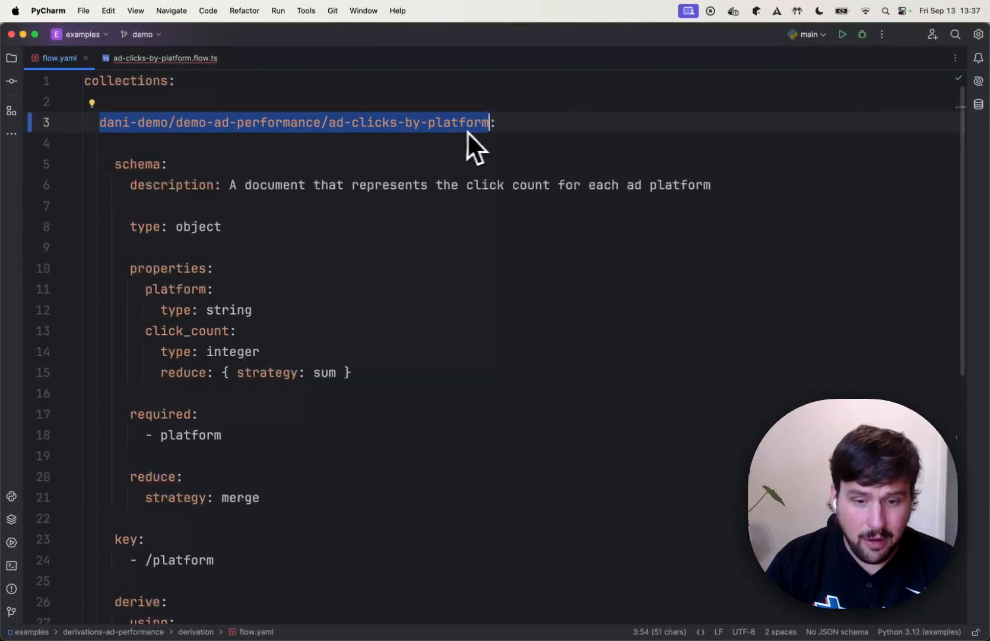
left_click_drag(130, 184, 336, 185)
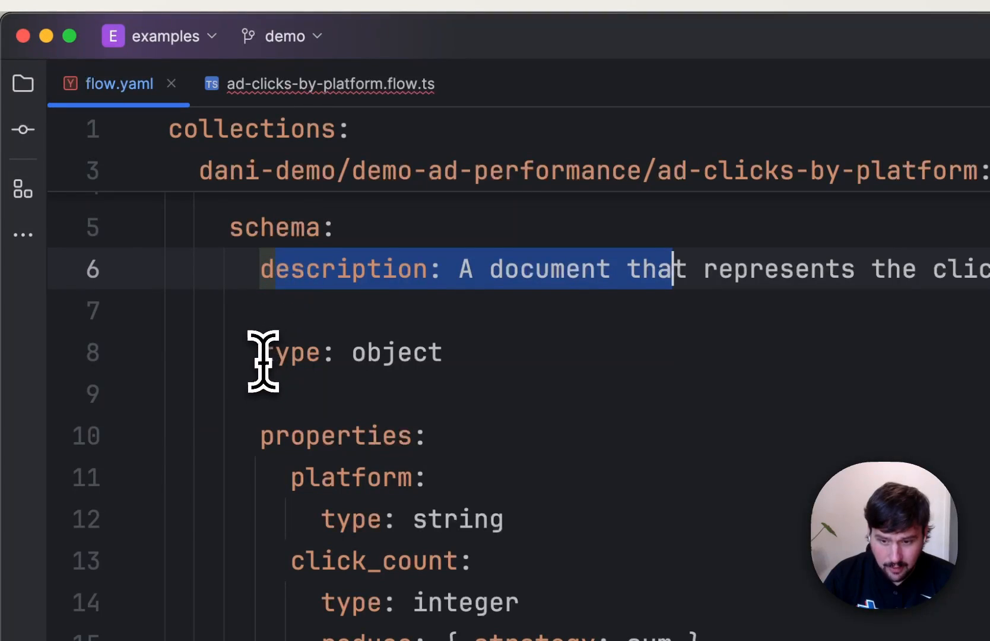
left_click_drag(263, 358, 478, 349)
scroll(478, 349, "down", 3)
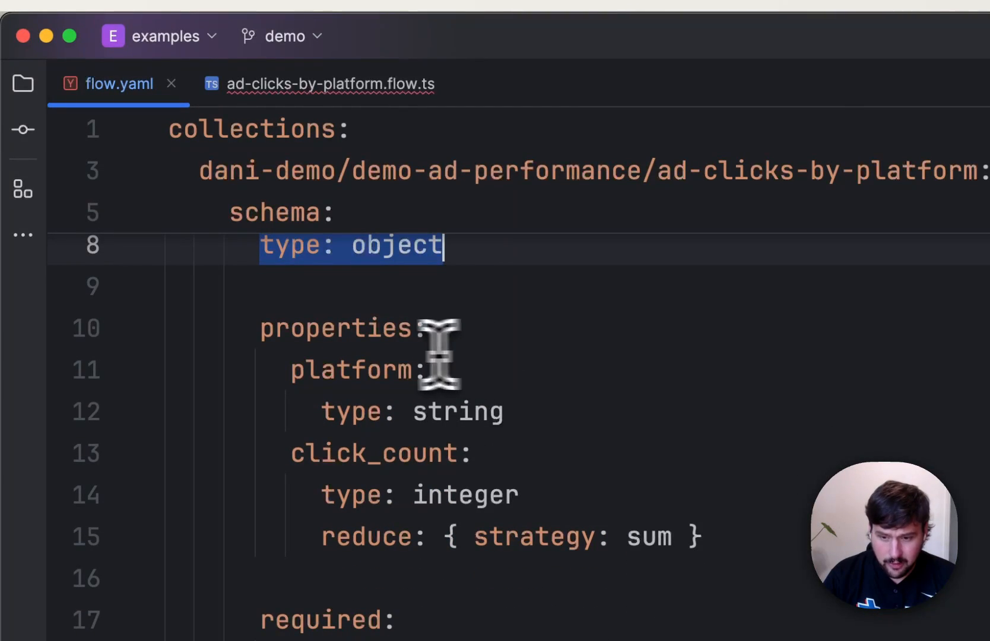
left_click_drag(262, 328, 436, 326)
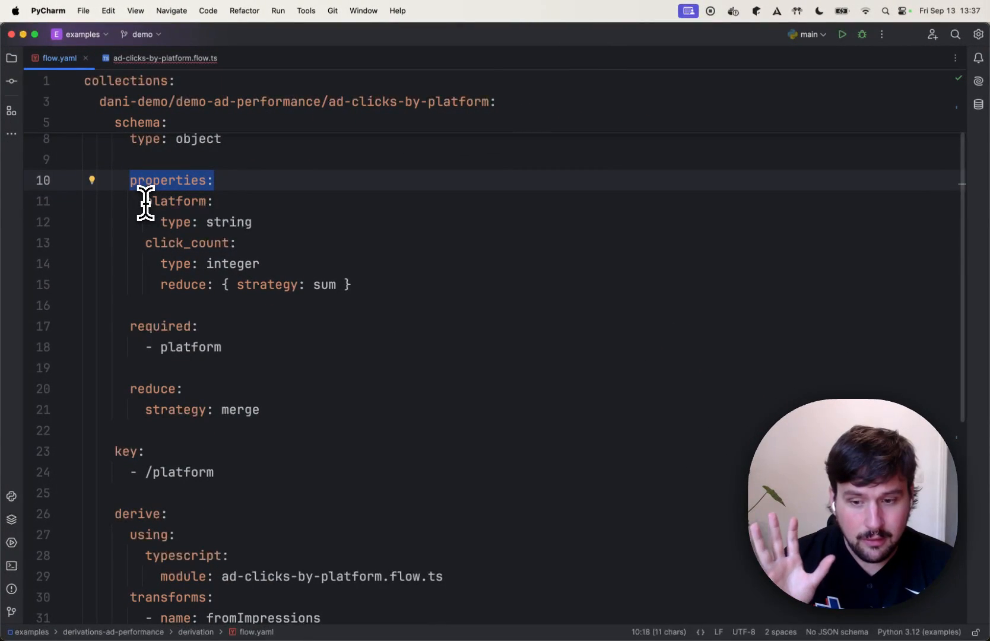
Examine the platform and click_count properties in the schema, highlighting each one and the sum reduction strategy
double_click(164, 202)
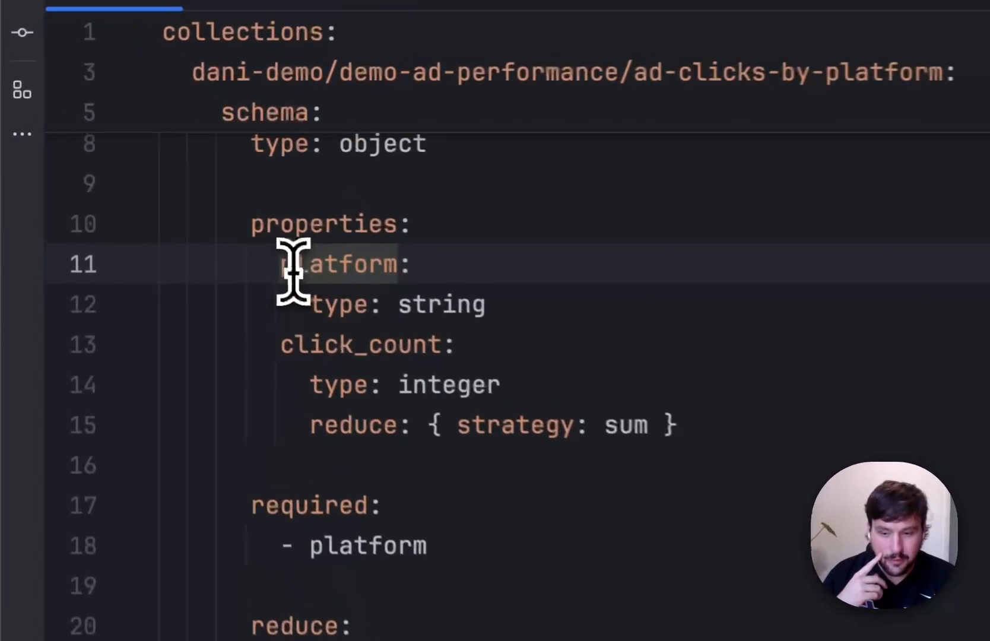
left_click_drag(198, 227, 370, 252)
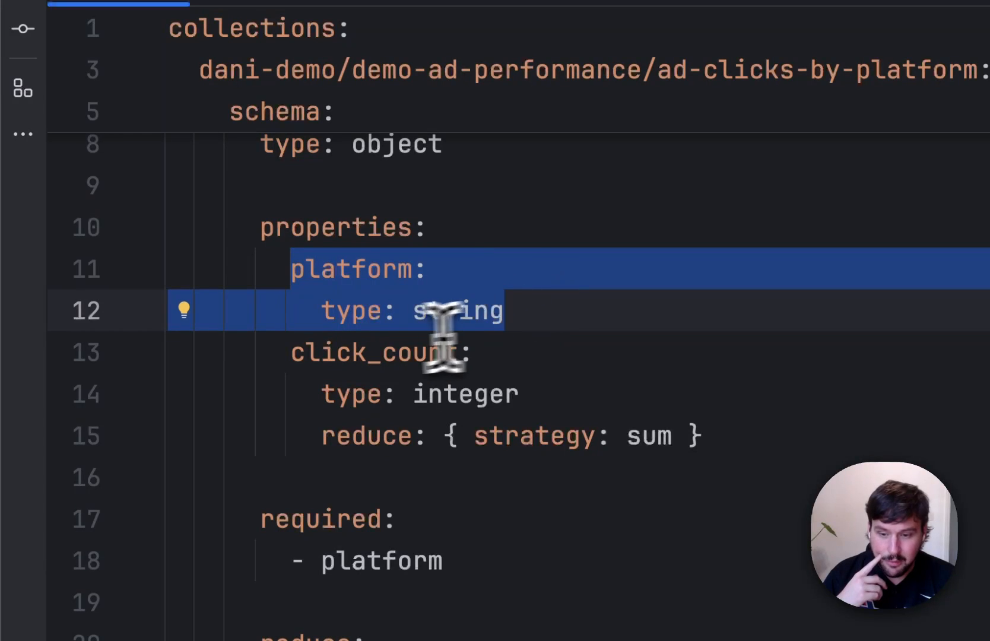
left_click(284, 350)
left_click_drag(289, 351, 456, 357)
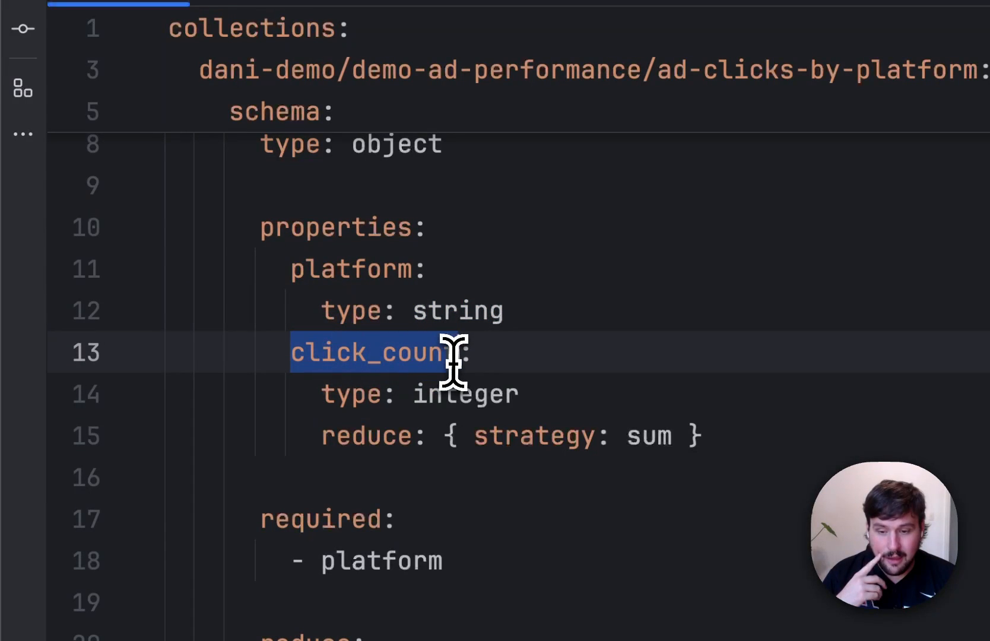
scroll(434, 392, "down", 1)
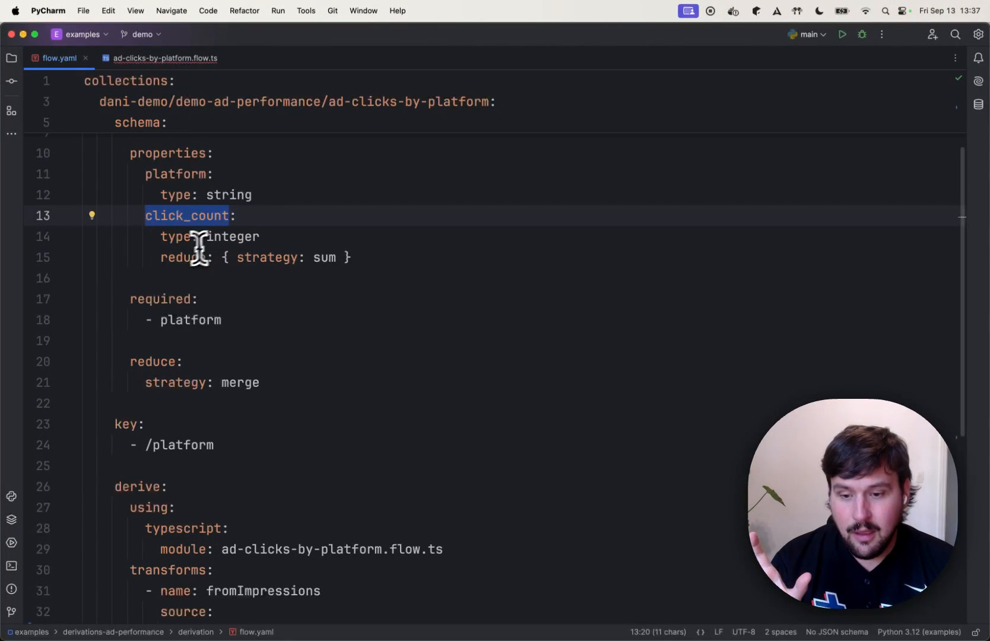
left_click(162, 258)
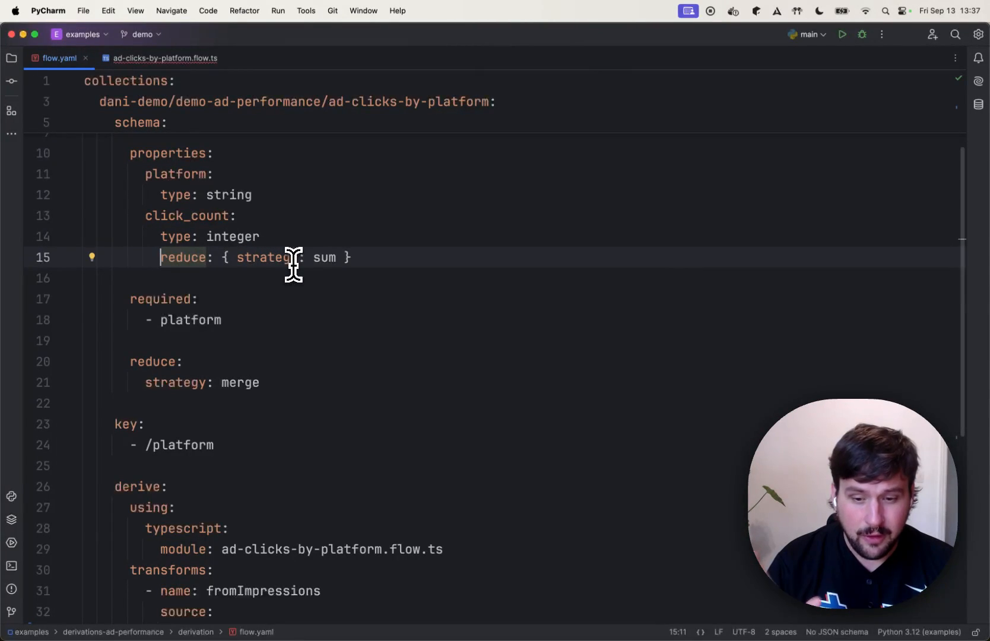
double_click(330, 257)
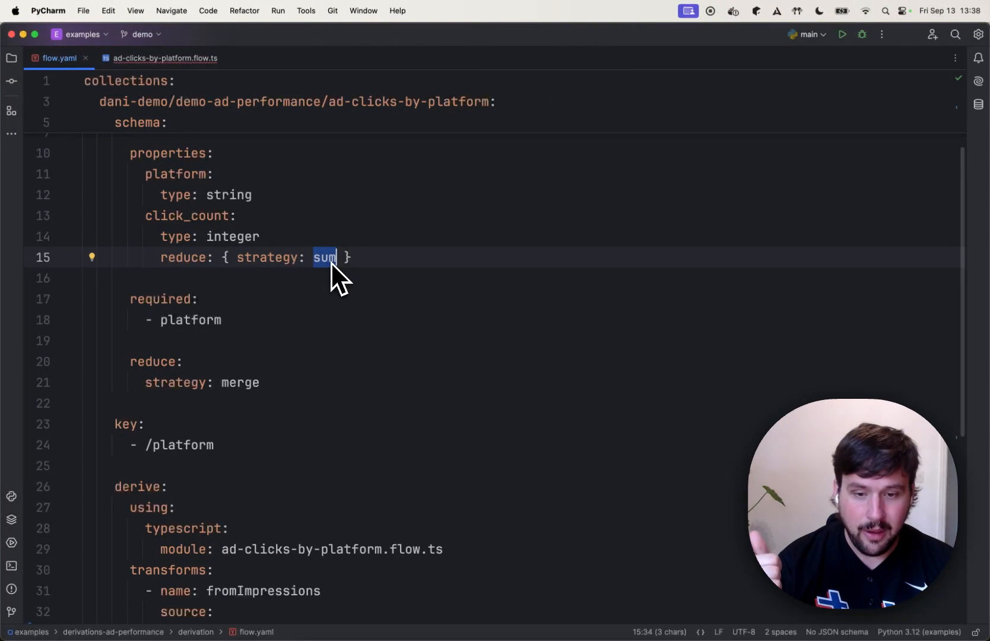
left_click(255, 277)
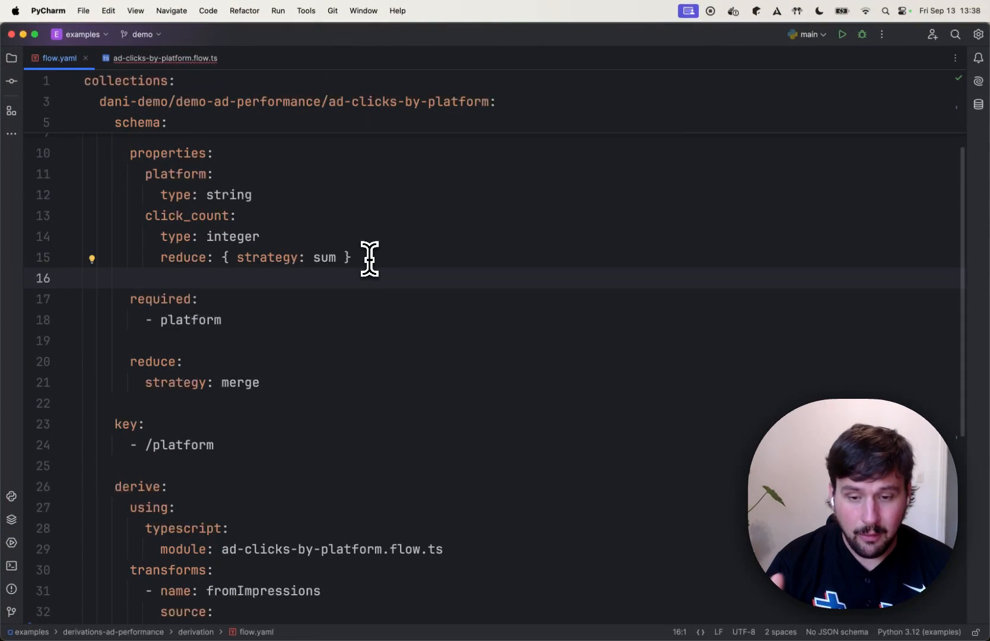
Look over the rest of the collection spec and highlight the schema block down to the required platform field
scroll(369, 259, "down", 2)
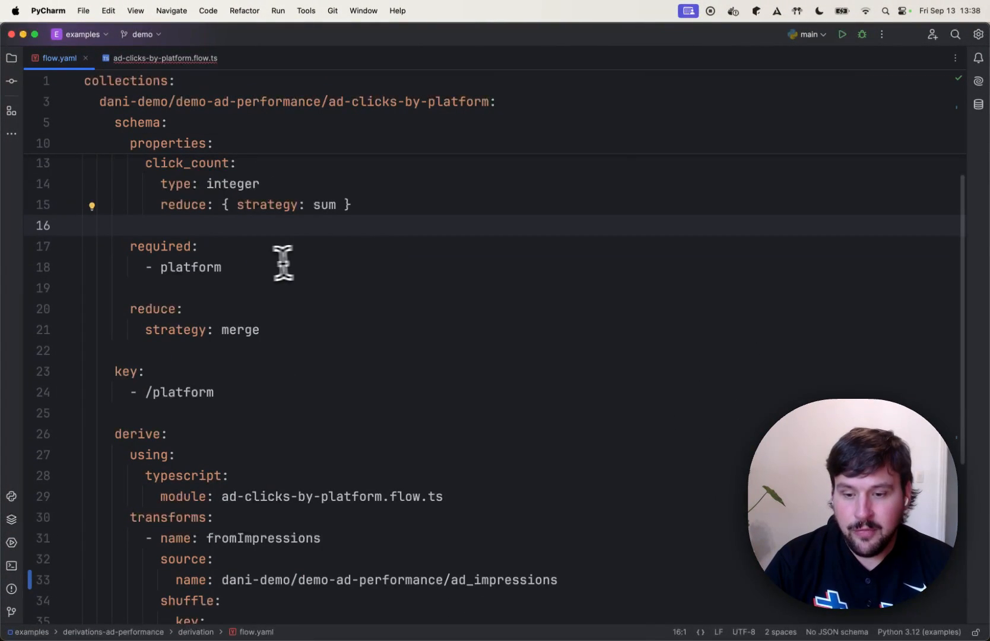
scroll(246, 263, "down", 5)
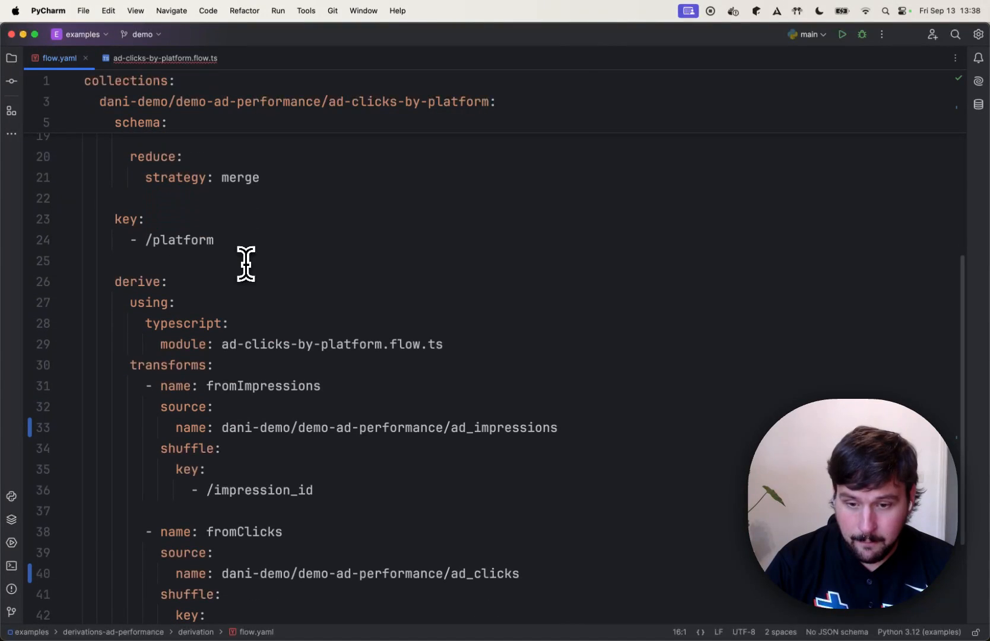
scroll(246, 263, "up", 10)
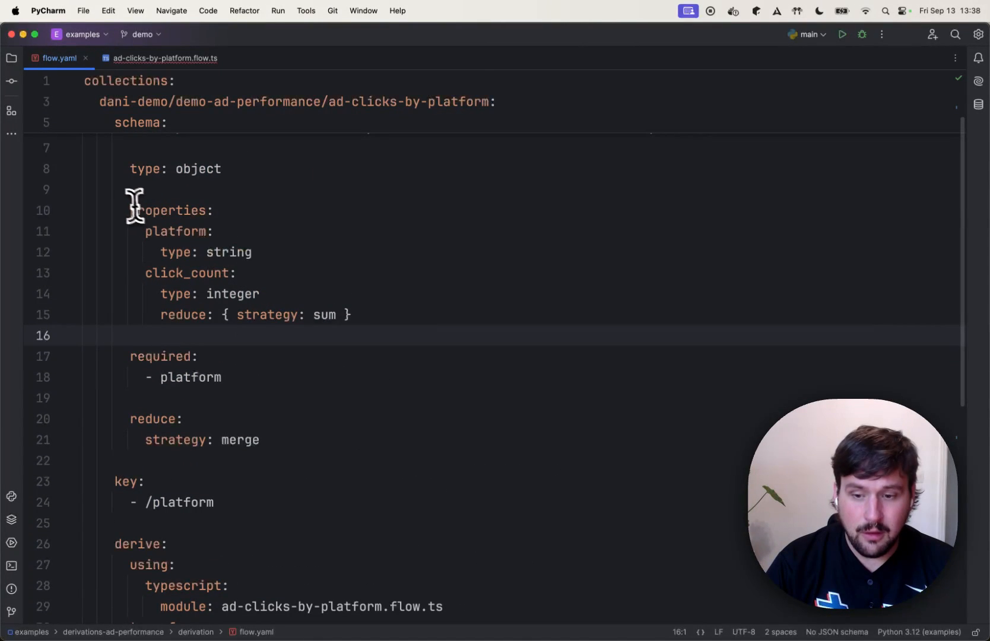
left_click_drag(114, 135, 369, 384)
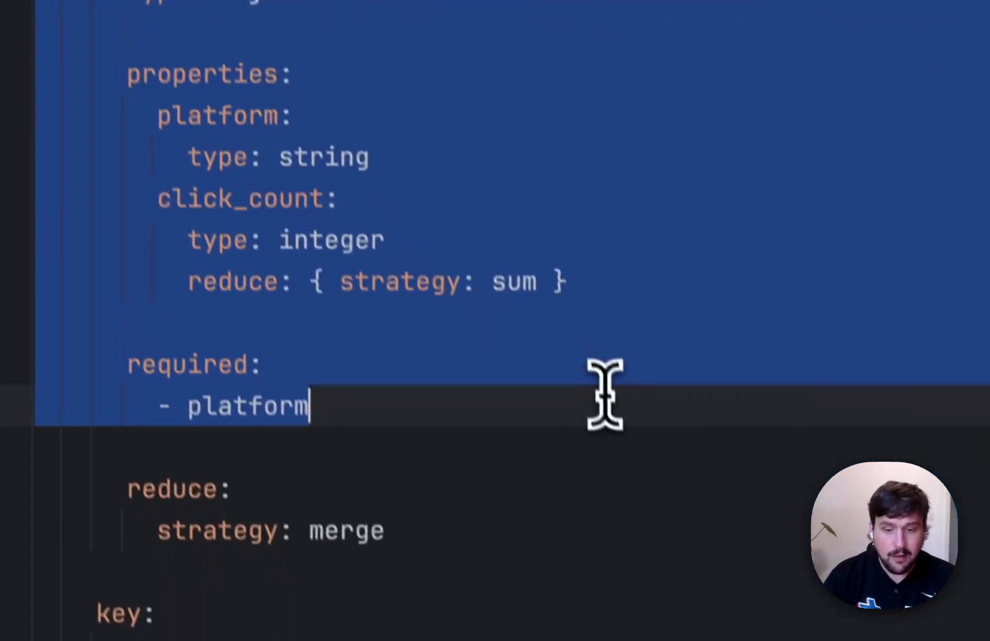
left_click(404, 304)
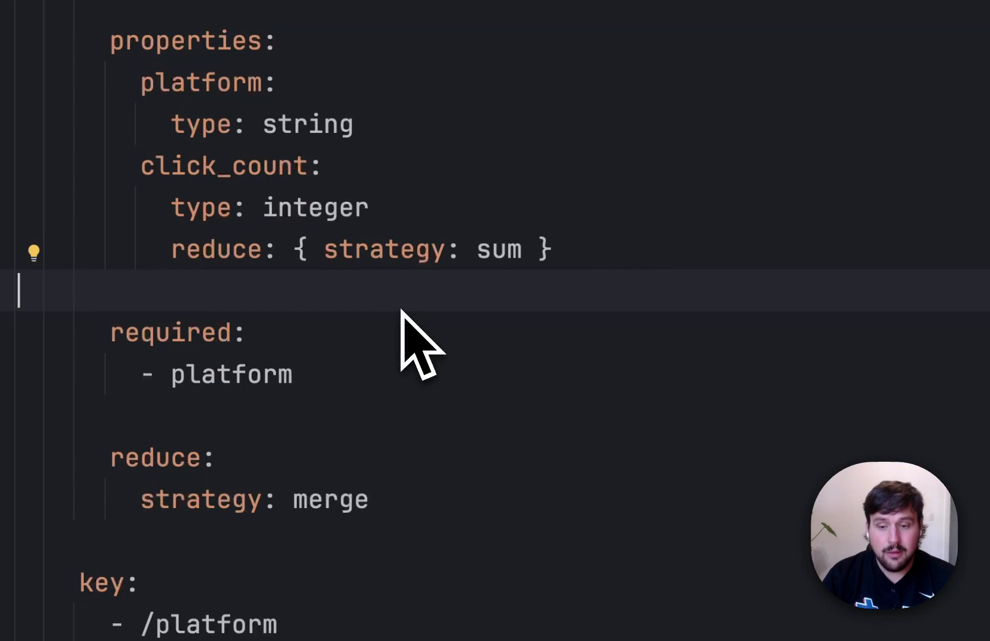
Bring the TypeScript derivation with its fromImpressions and fromClicks transforms into view and highlight the derive key
scroll(402, 310, "down", 10)
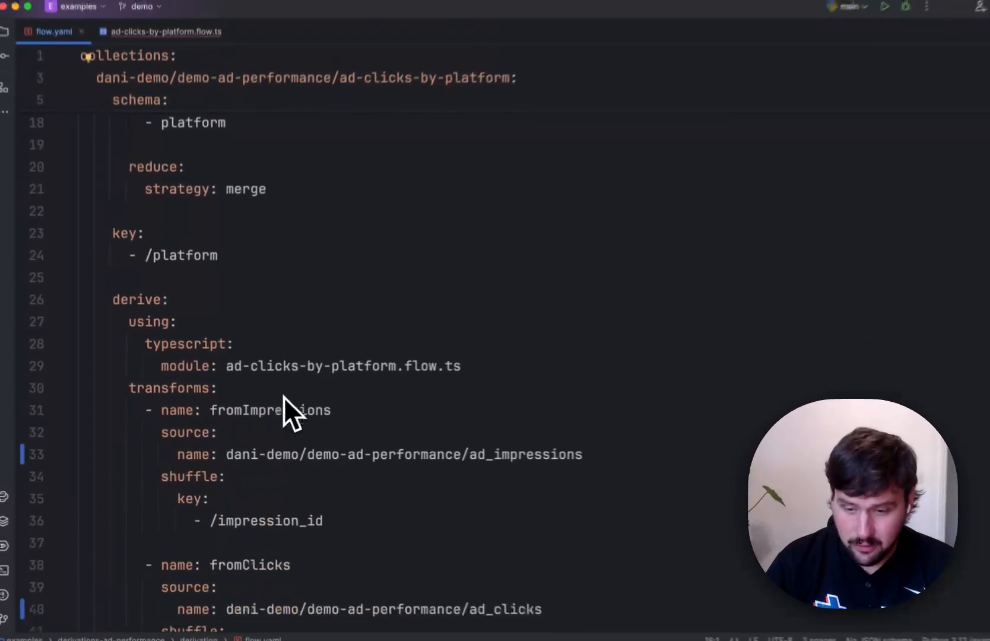
scroll(275, 401, "down", 1)
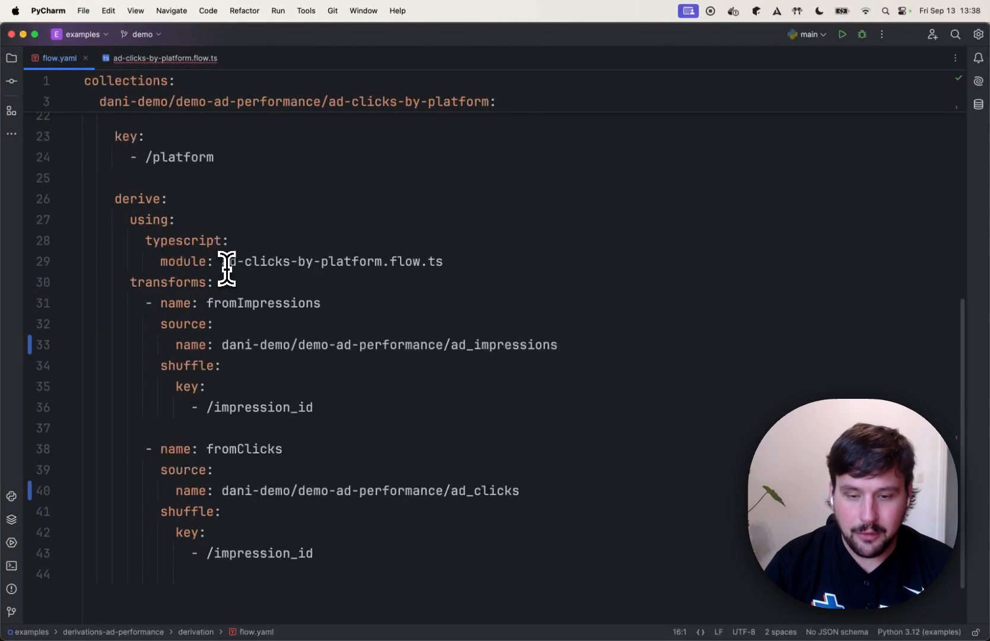
scroll(226, 269, "down", 1)
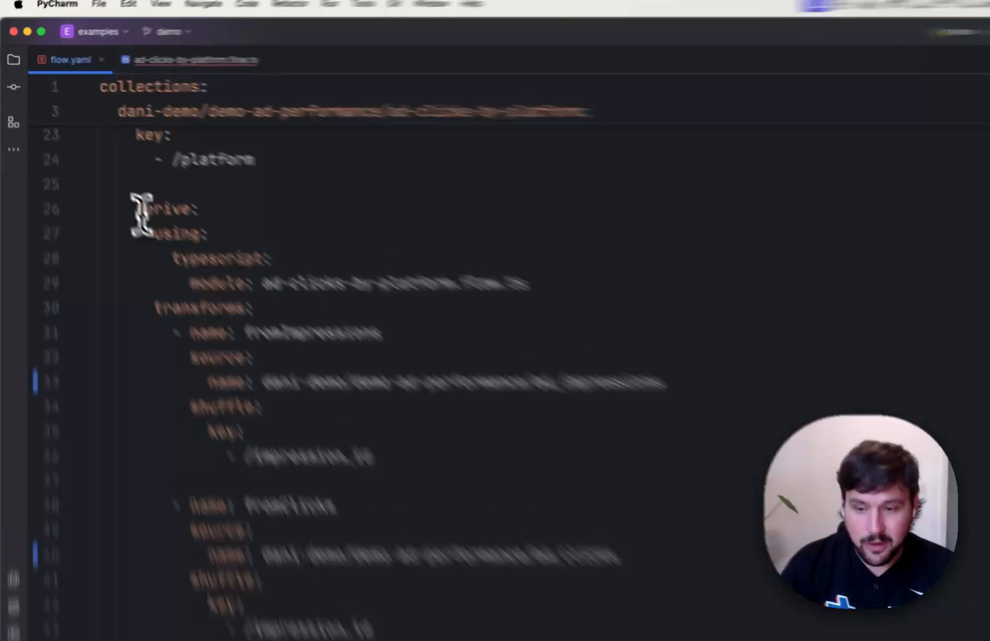
left_click_drag(143, 209, 199, 208)
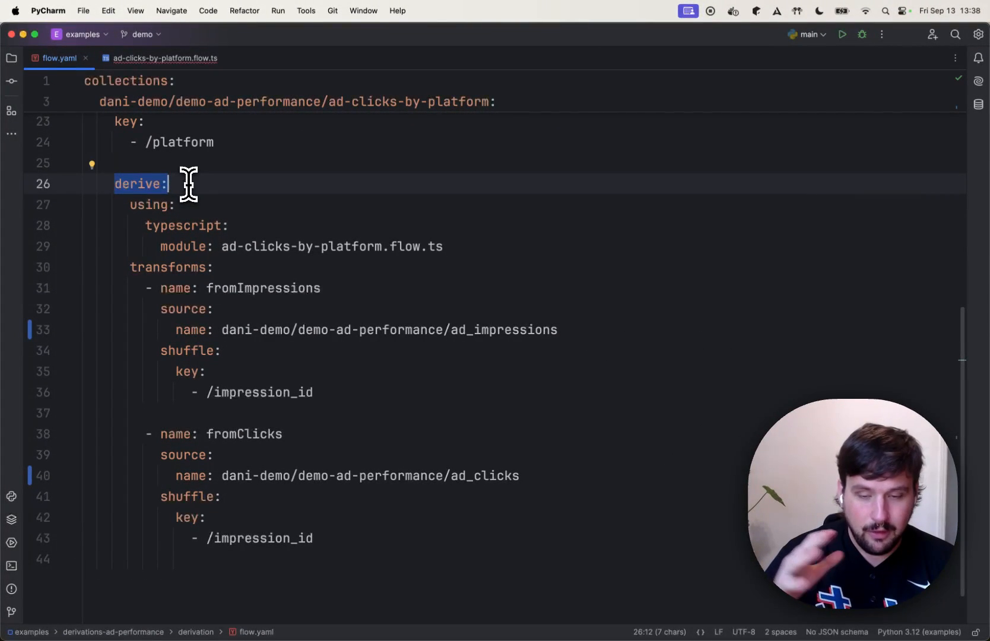
Highlight the derive key and the TypeScript module file name ad-clicks-by-platform.flow.ts in the collection spec
left_click(146, 163)
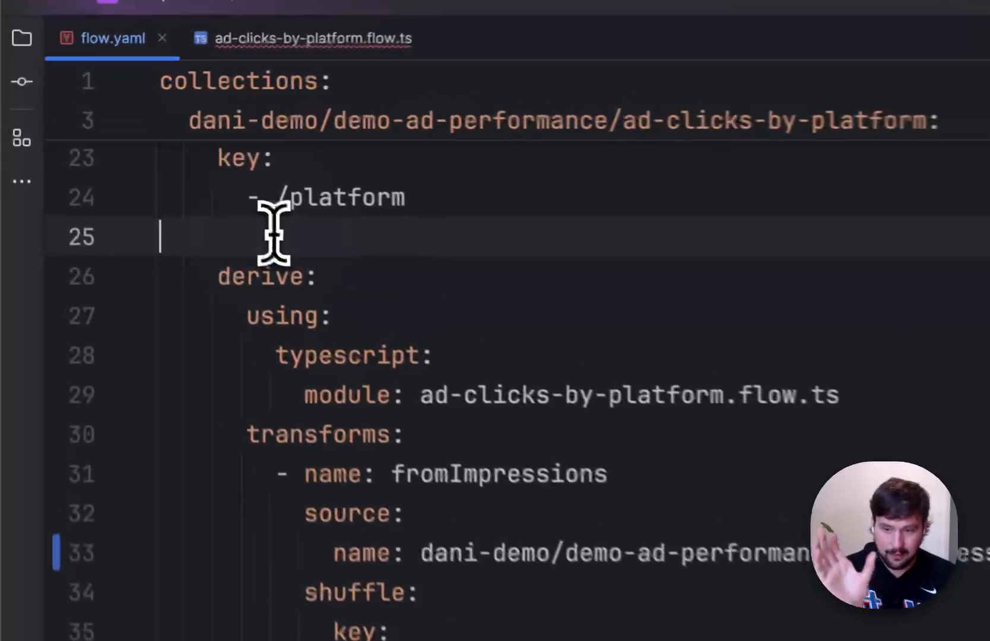
left_click_drag(230, 287, 321, 287)
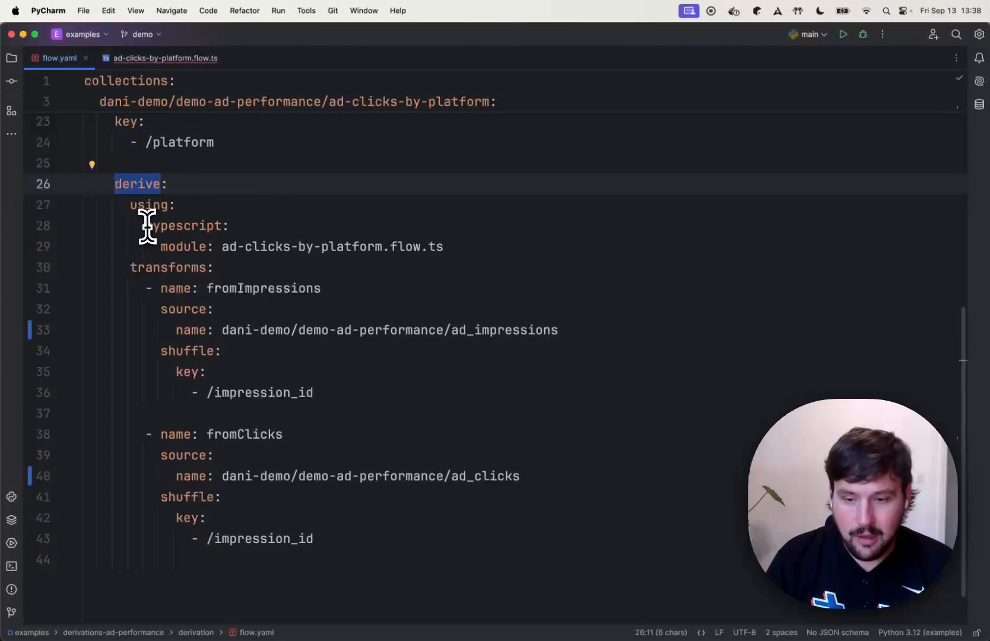
left_click_drag(222, 246, 390, 246)
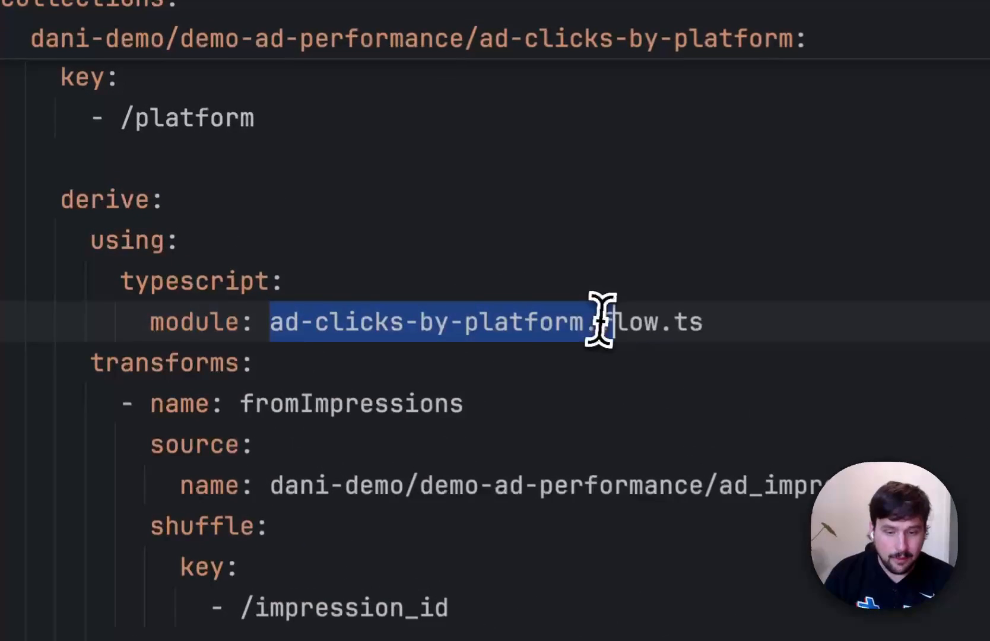
left_click_drag(601, 321, 730, 323)
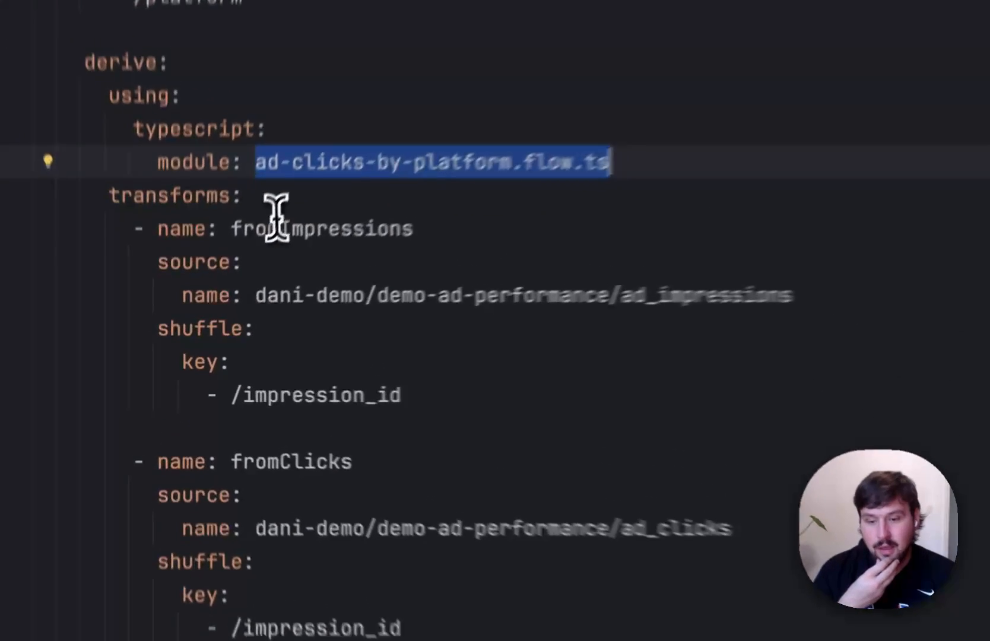
Examine the two transforms, highlighting the fromImpressions and fromClicks names and their ad_impressions and ad_clicks source collections
left_click(276, 220)
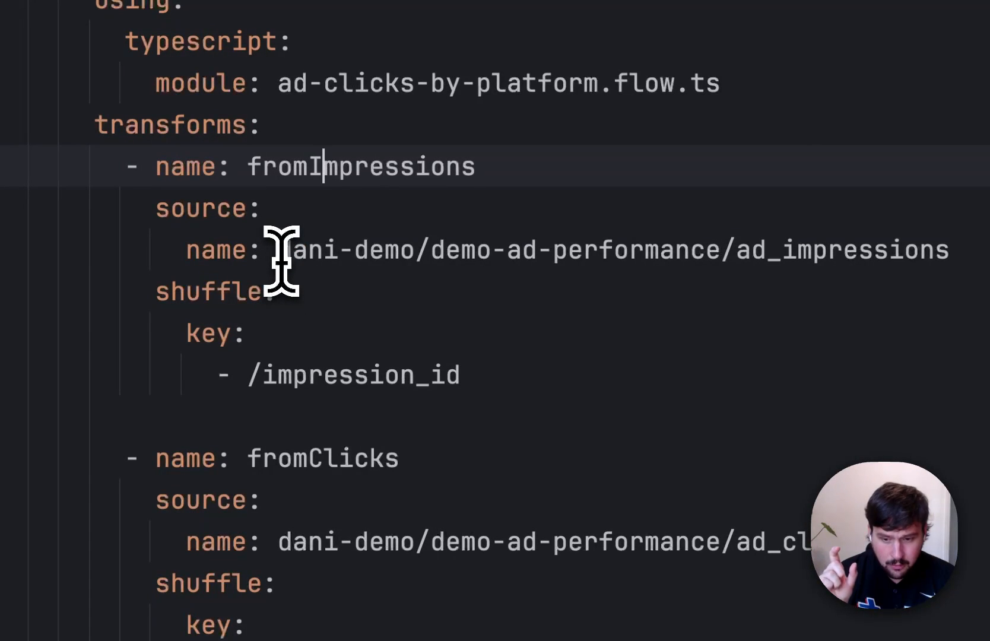
double_click(291, 173)
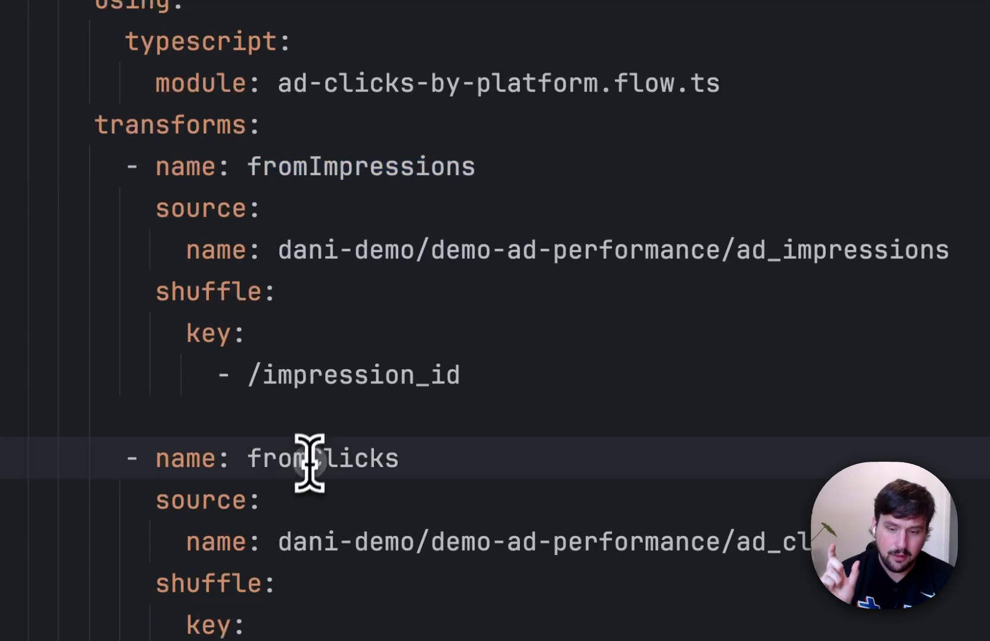
double_click(309, 458)
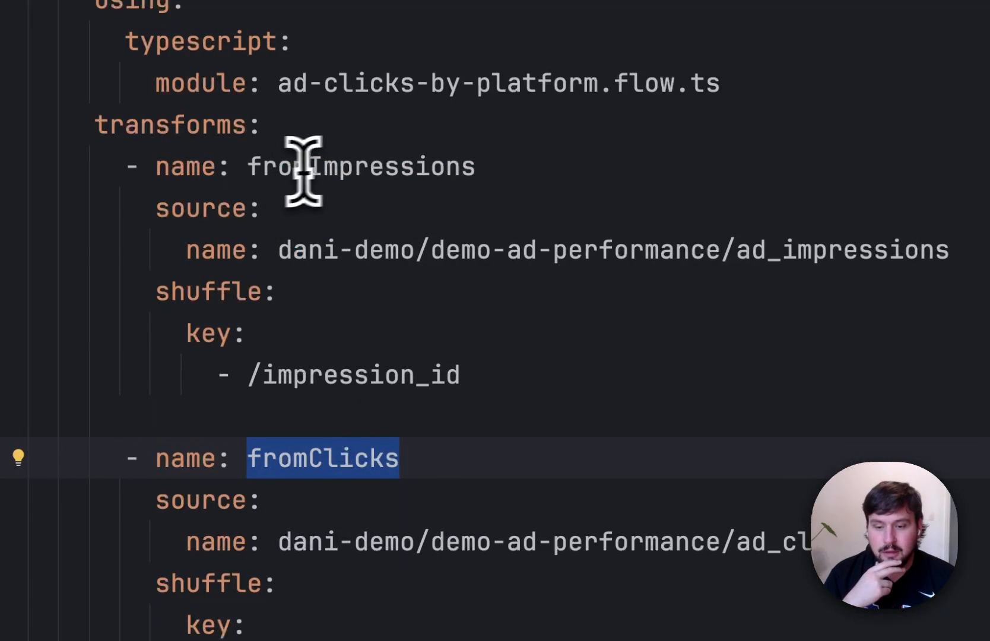
double_click(343, 173)
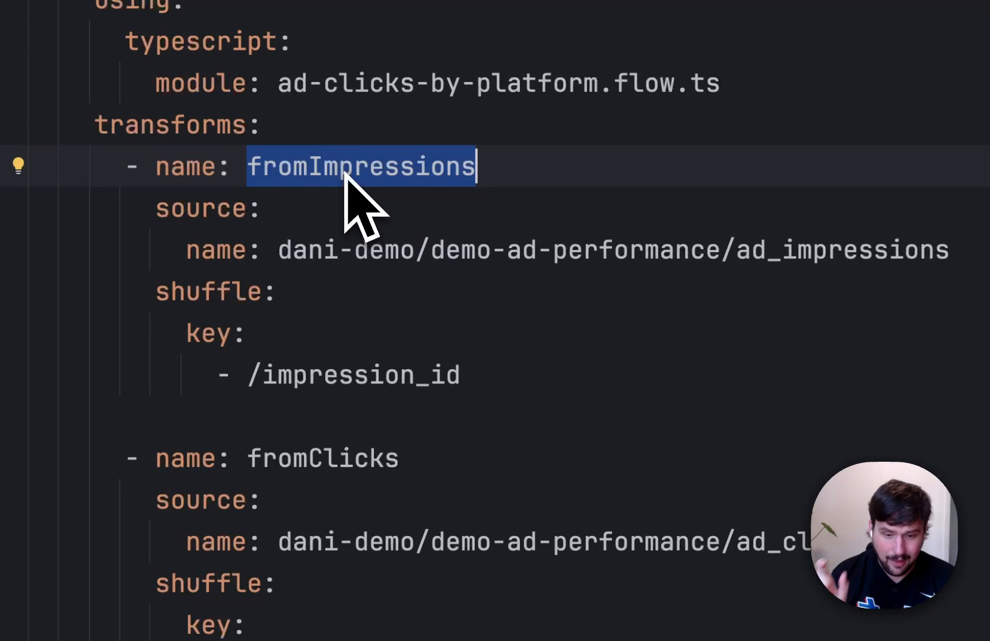
left_click_drag(280, 250, 968, 250)
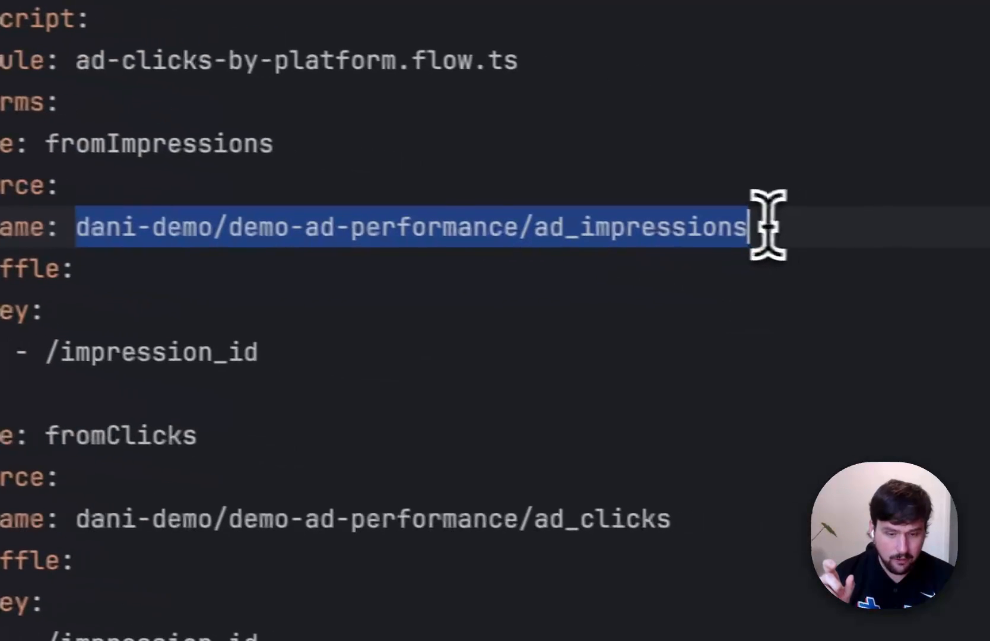
double_click(39, 432)
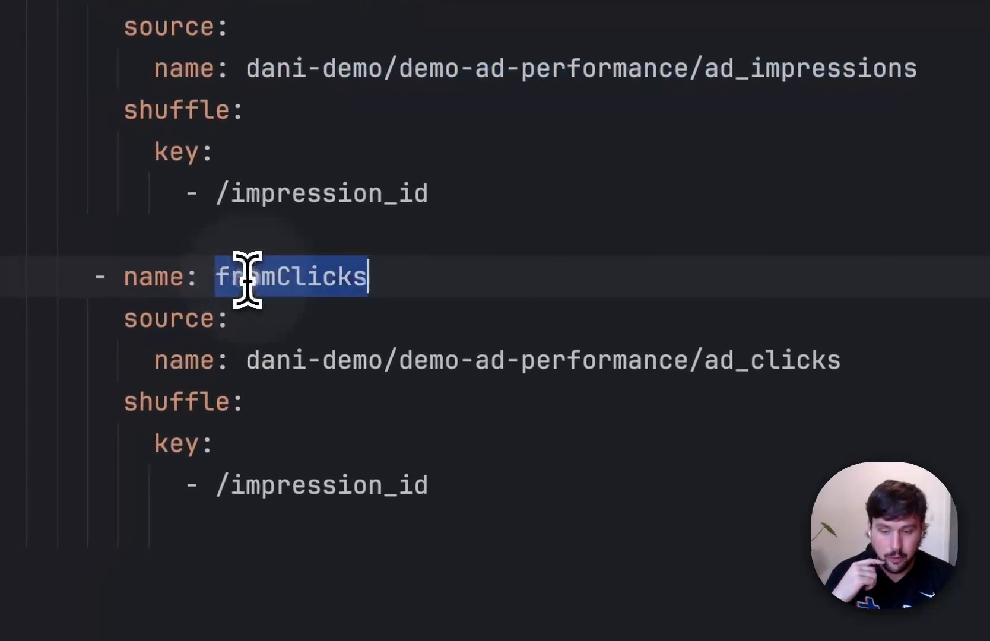
left_click_drag(250, 359, 849, 356)
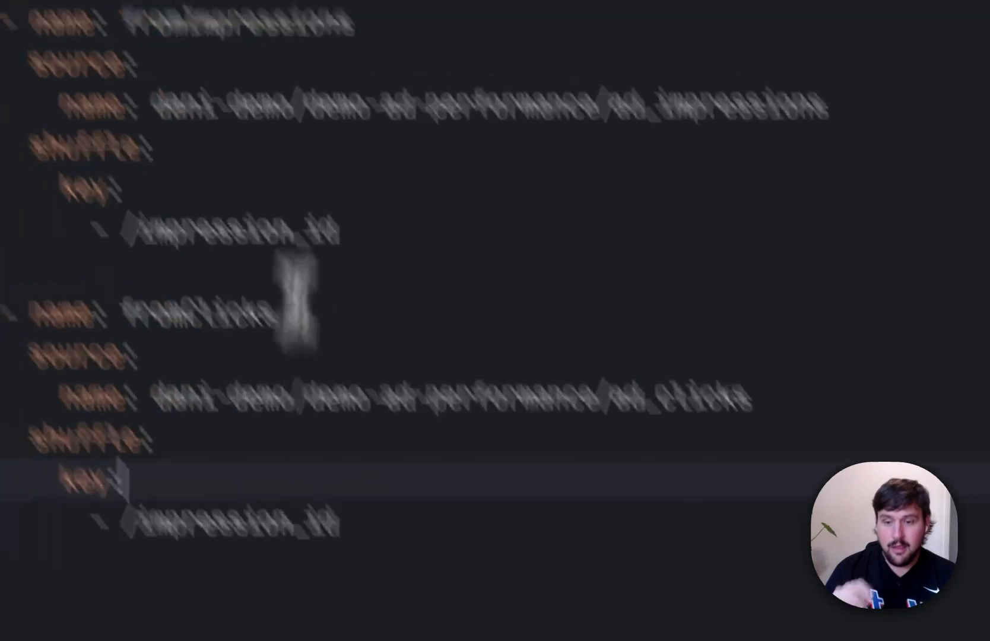
Open ad-clicks-by-platform.flow.ts and highlight the fromImpressions and fromClicks function declarations
left_click(291, 98)
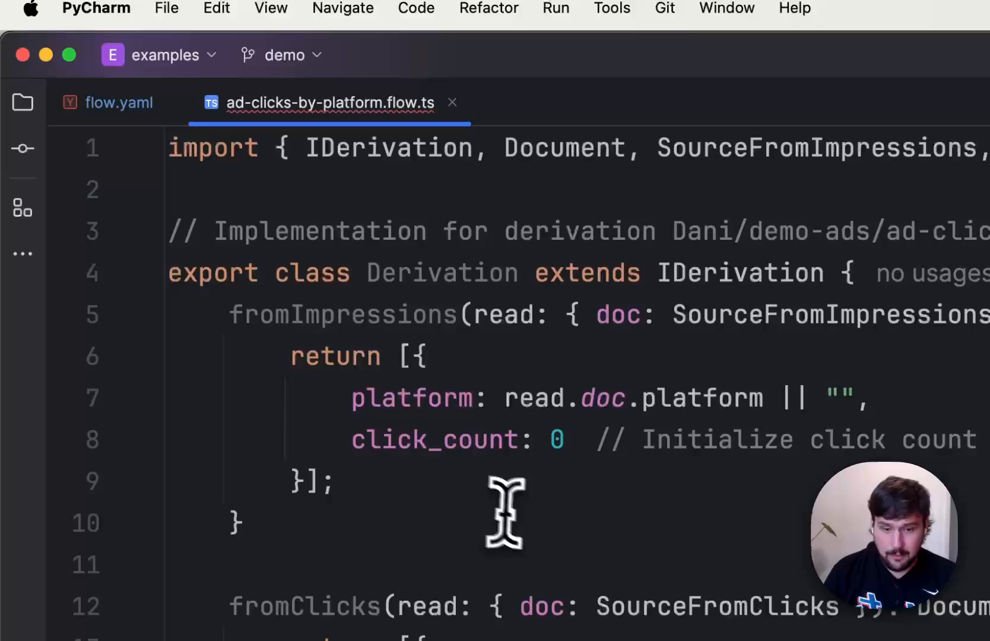
left_click(525, 525)
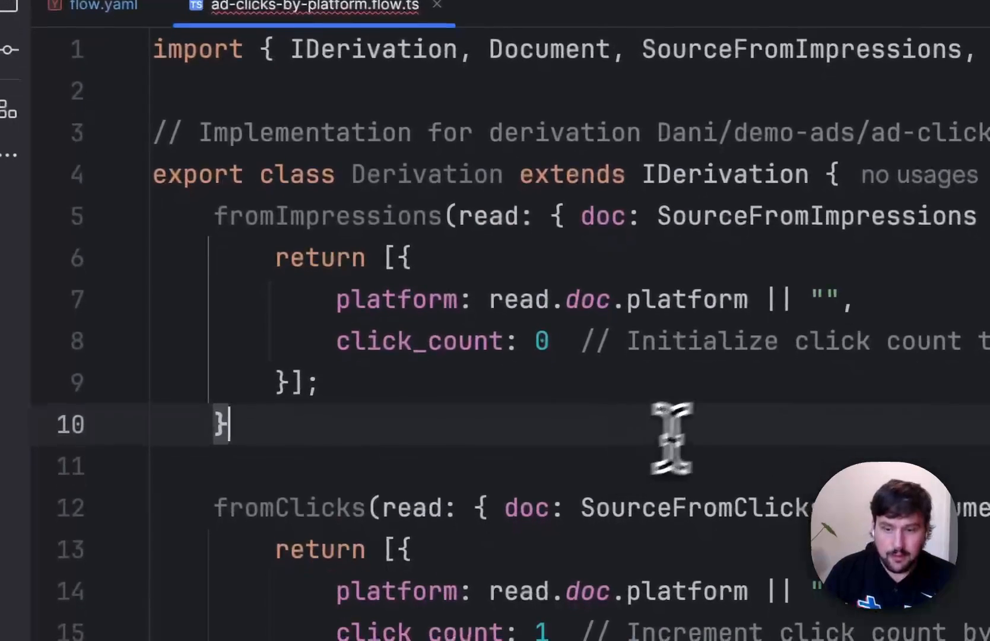
double_click(233, 178)
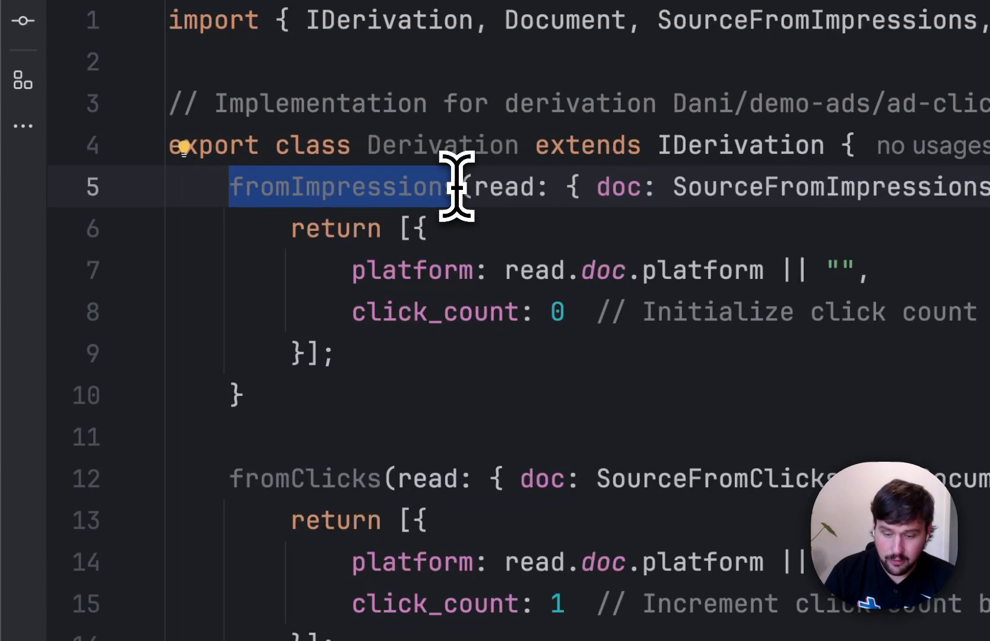
triple_click(298, 199)
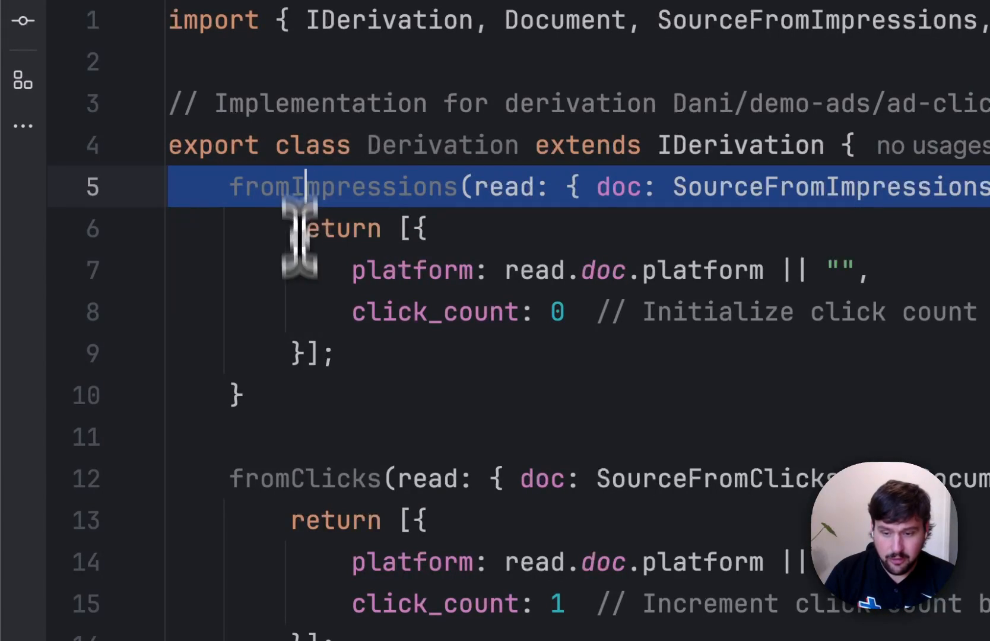
triple_click(289, 482)
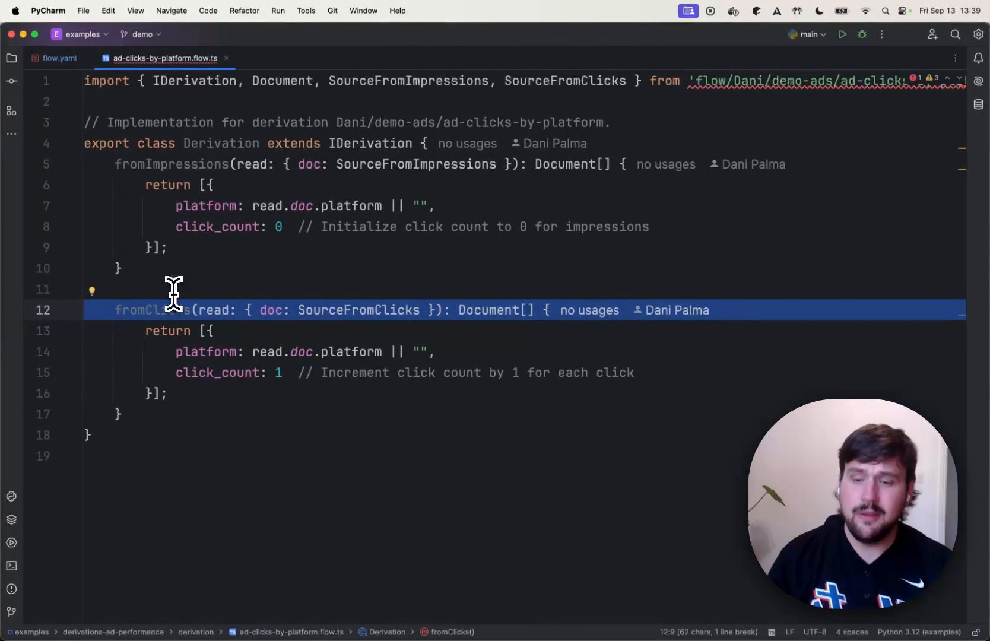
Highlight the click_count lines in fromImpressions and fromClicks, including the increment value of 1
left_click_drag(176, 226, 653, 228)
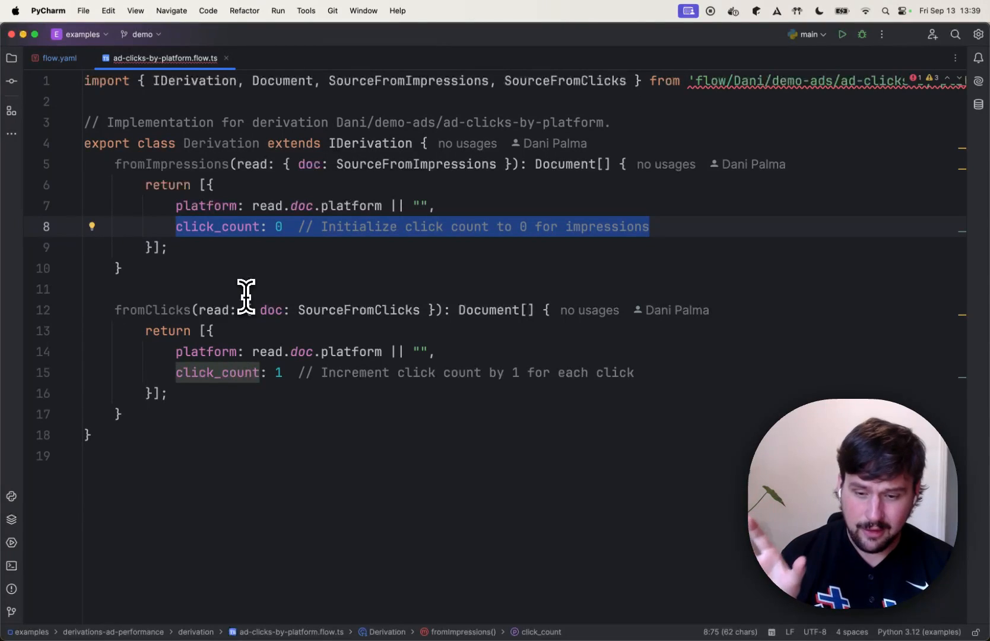
left_click_drag(169, 377, 641, 374)
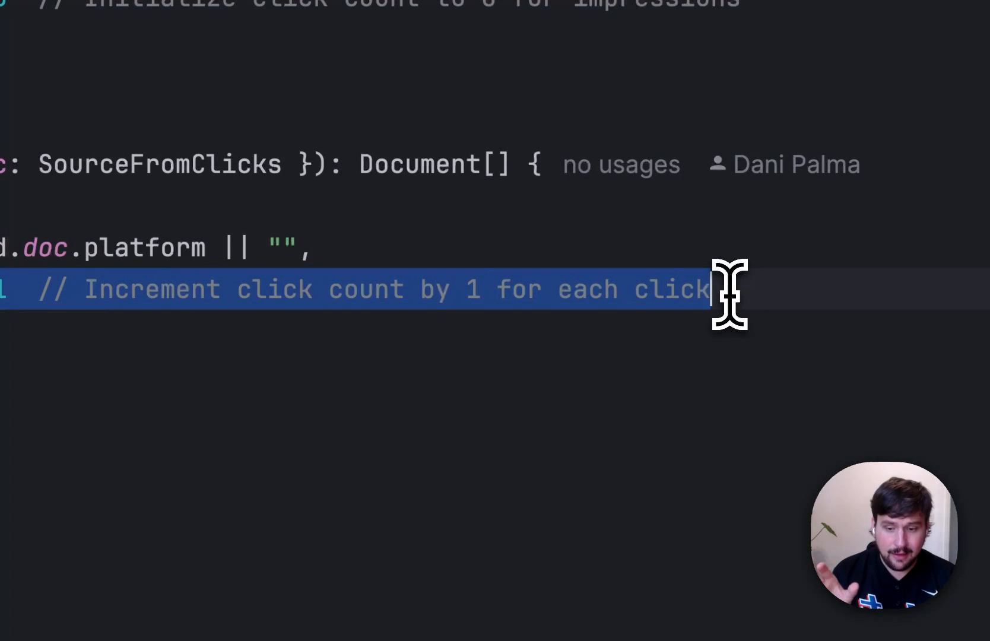
left_click(426, 296)
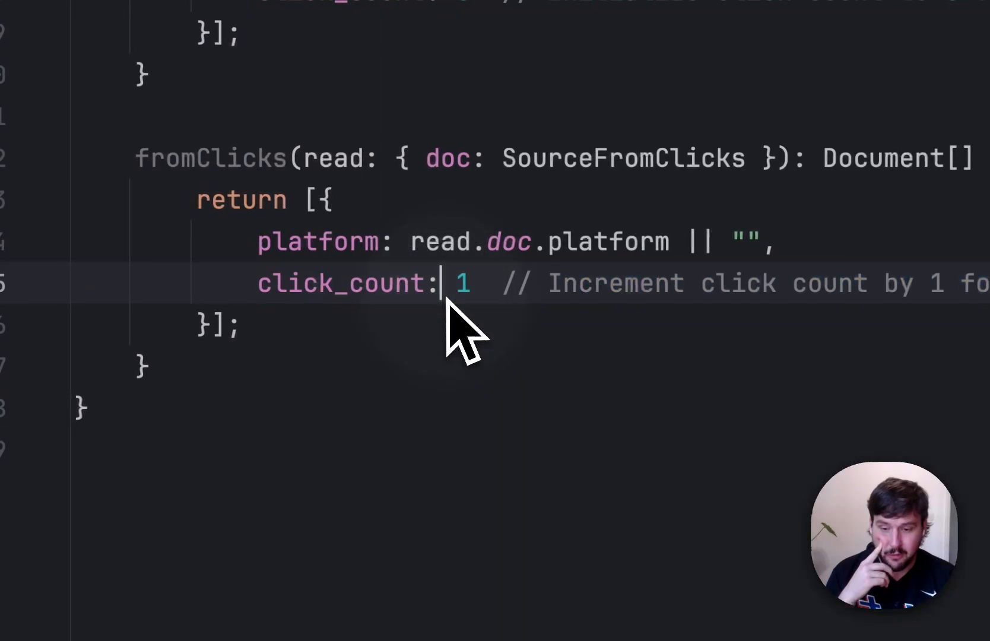
double_click(468, 283)
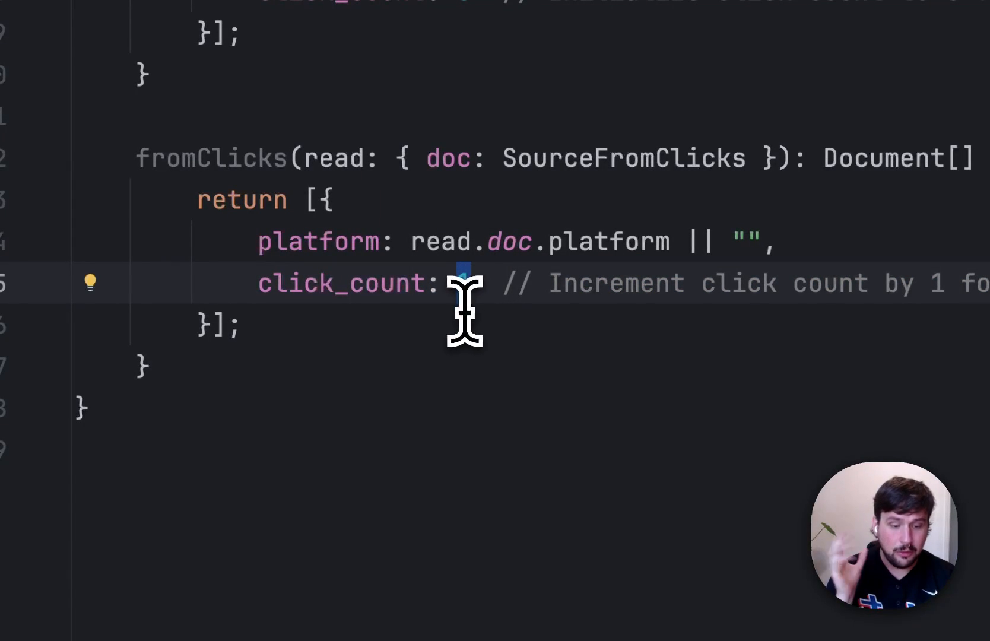
left_click(348, 362)
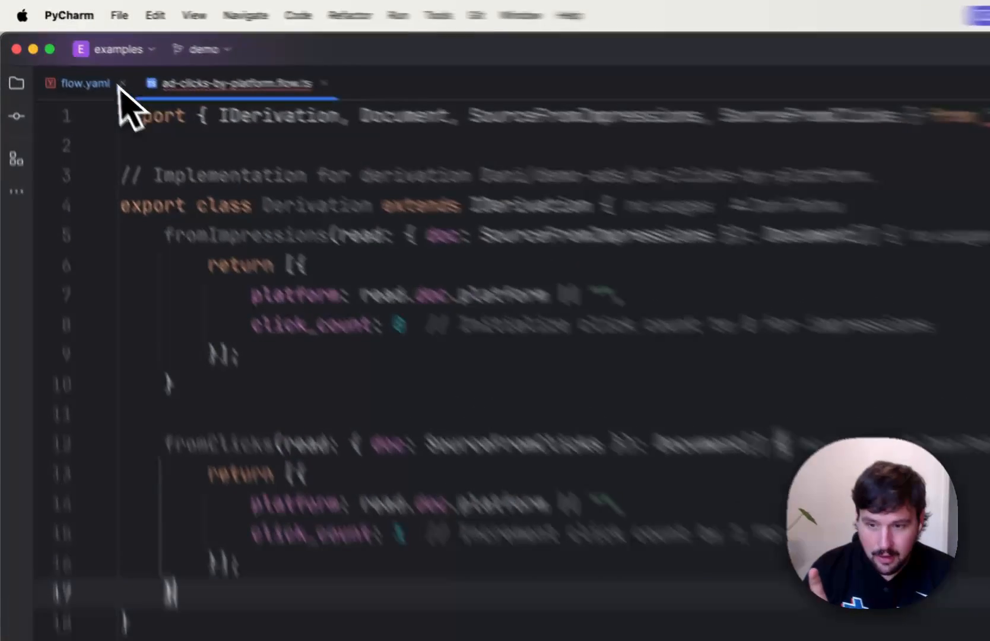
Look at flow.yaml once more and return to the TypeScript derivation module
left_click(59, 58)
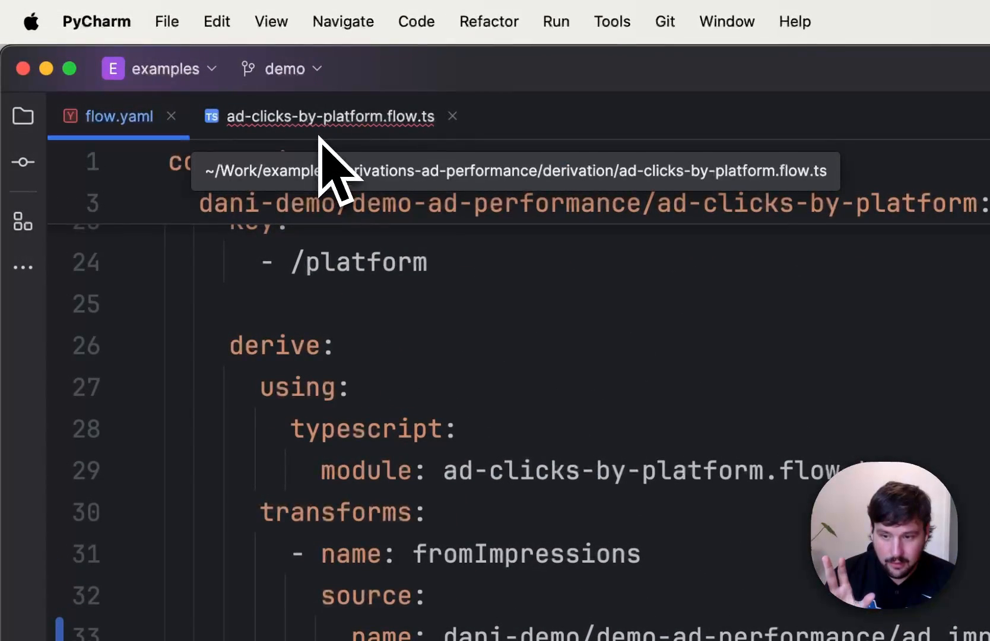
left_click(321, 118)
left_click(453, 451)
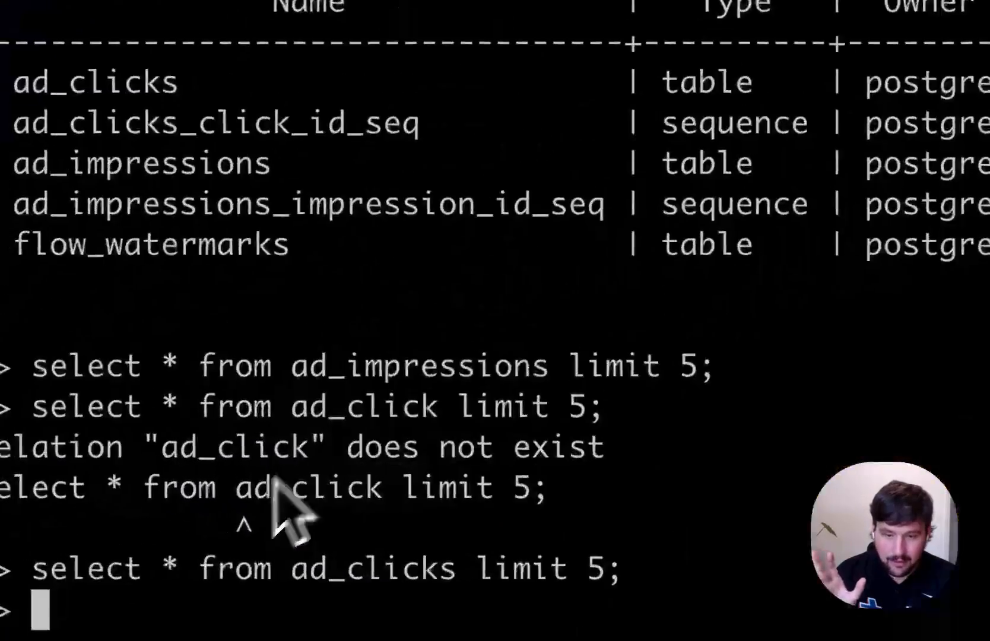
In iTerm2's derivation folder session, recall and run flowctl catalog publish --source flow.yaml with the terminal text enlarged
left_click(713, 92)
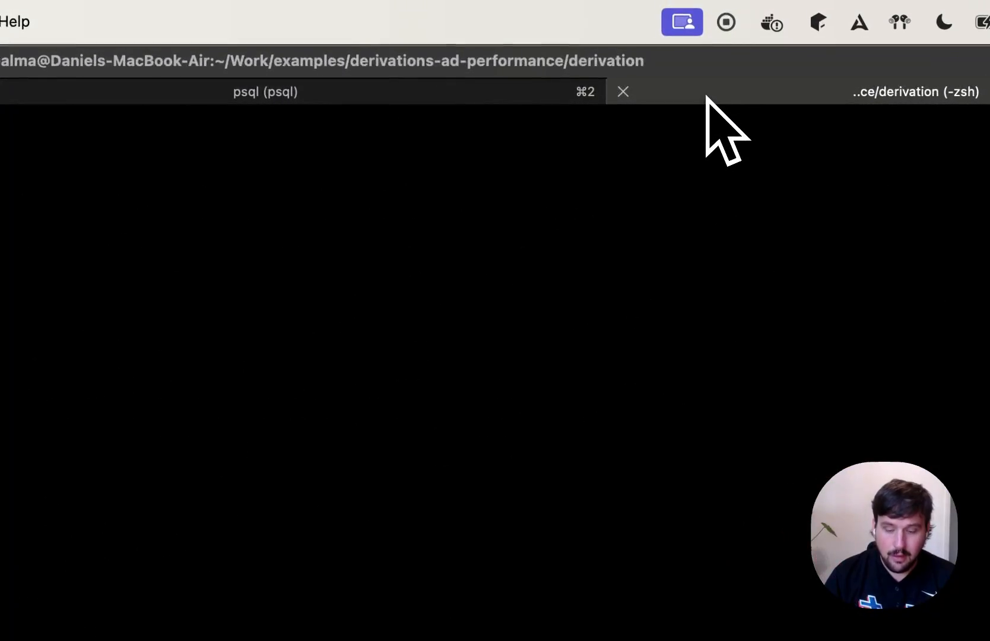
key("ctrl+r")
type("pub")
key("Return")
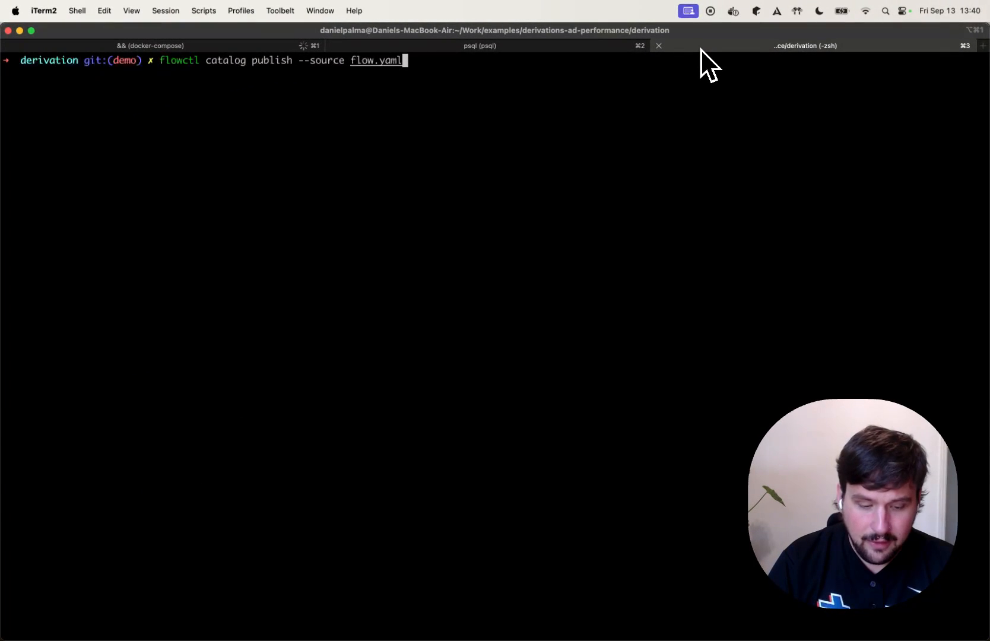
key("super+equal")
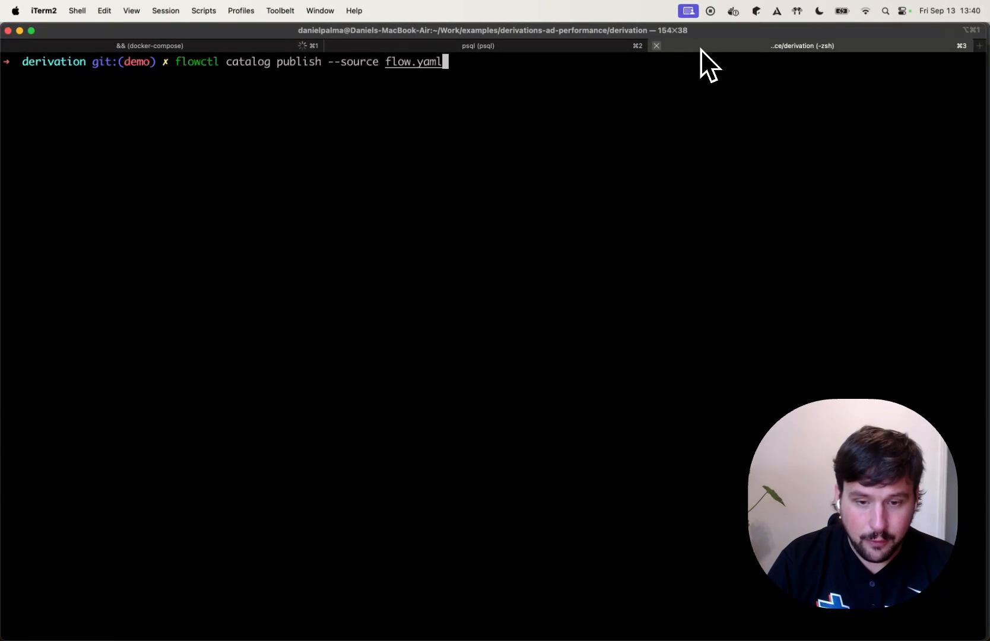
key("Return")
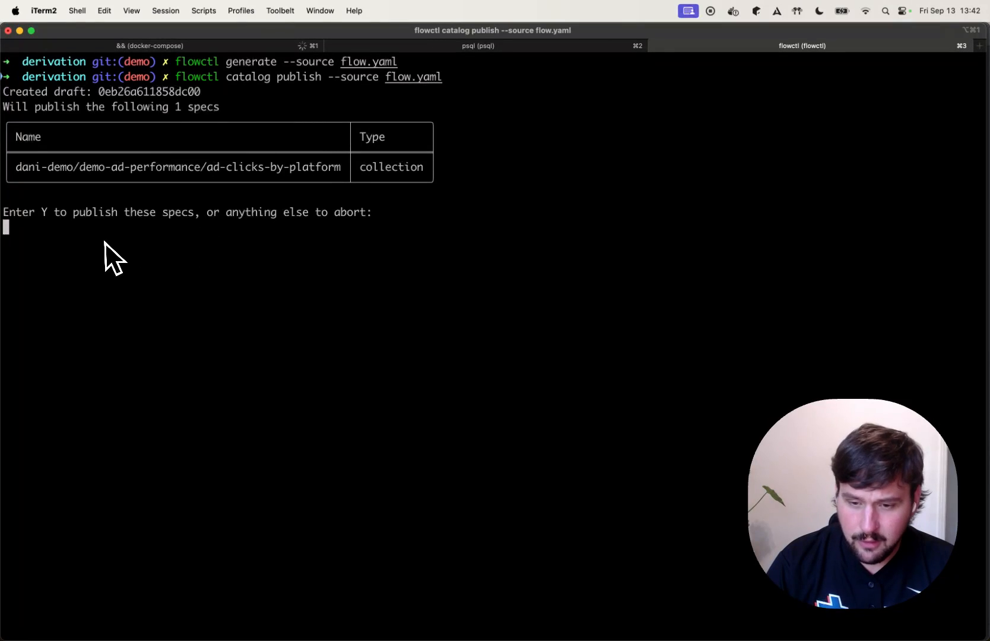
Highlight the ad-clicks-by-platform collection listed for publishing, confirm the publication with Y and highlight the outcome message
left_click_drag(18, 167, 237, 168)
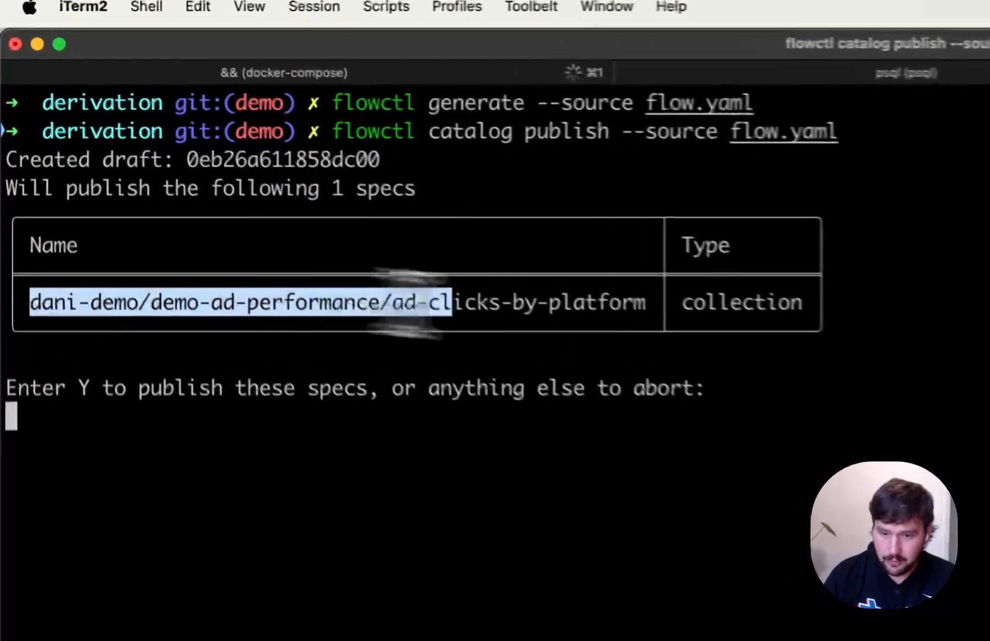
left_click_drag(415, 303, 652, 304)
left_click(664, 338)
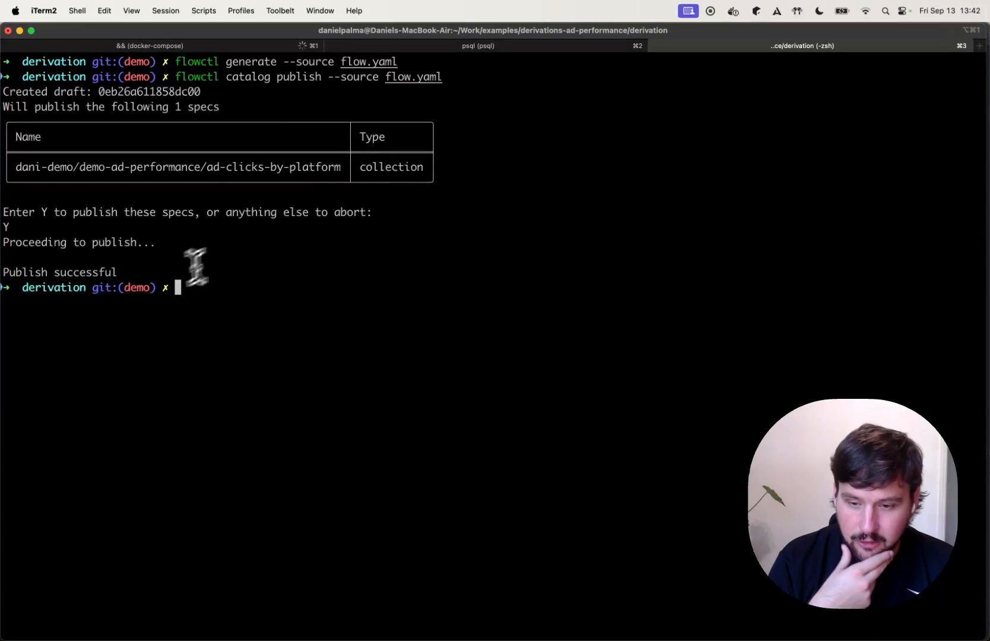
left_click_drag(120, 275, 21, 270)
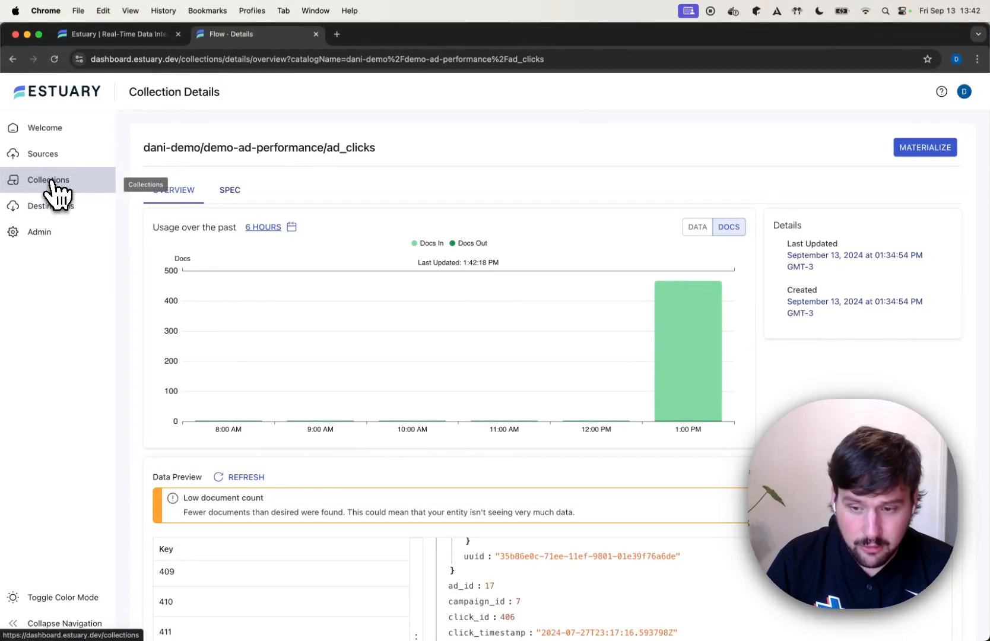
In Chrome's Estuary dashboard, open the dani-demo/demo-ad-performance/ad-clicks-by-platform collection and look over its usage chart, shard information and data preview
left_click(52, 185)
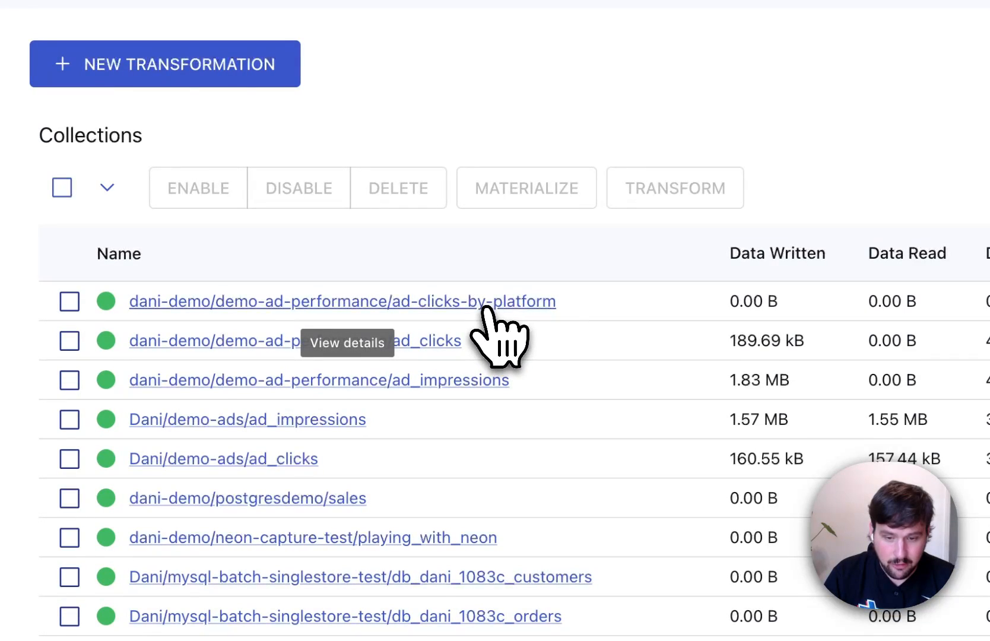
left_click(486, 305)
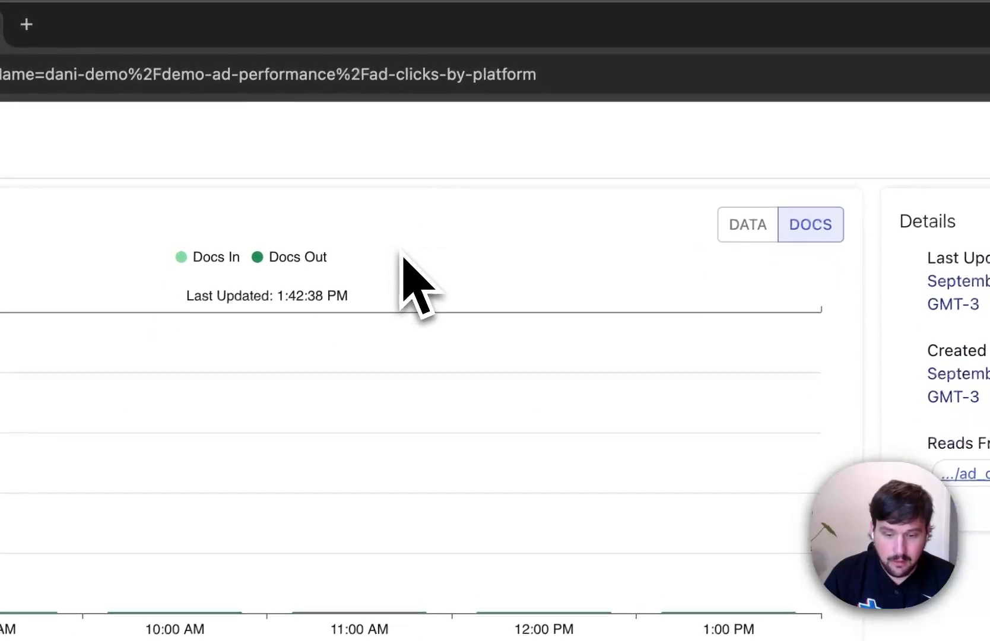
scroll(404, 258, "down", 5)
scroll(404, 258, "up", 1)
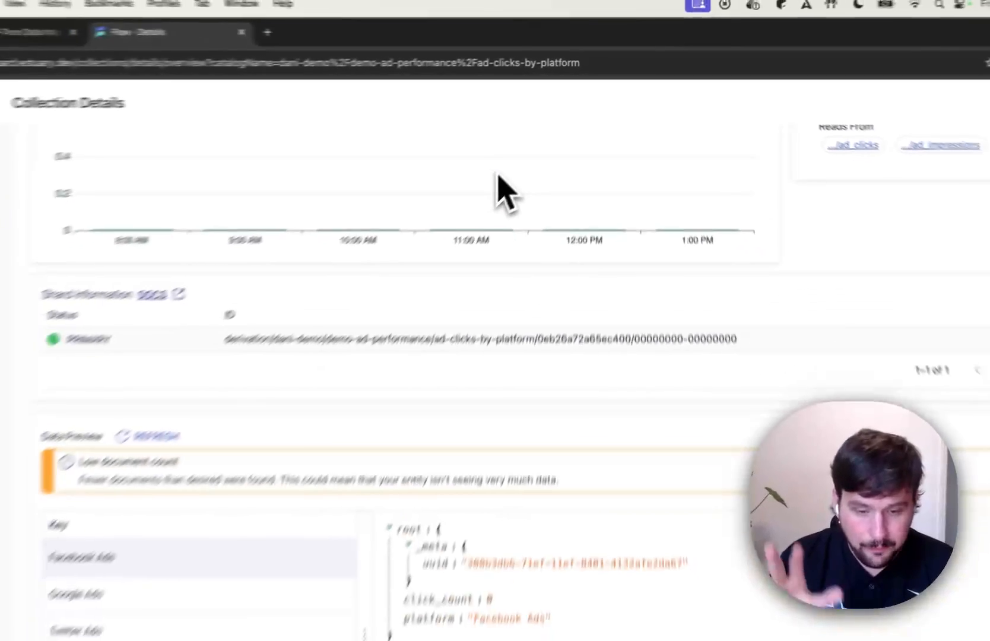
mouse_move(485, 193)
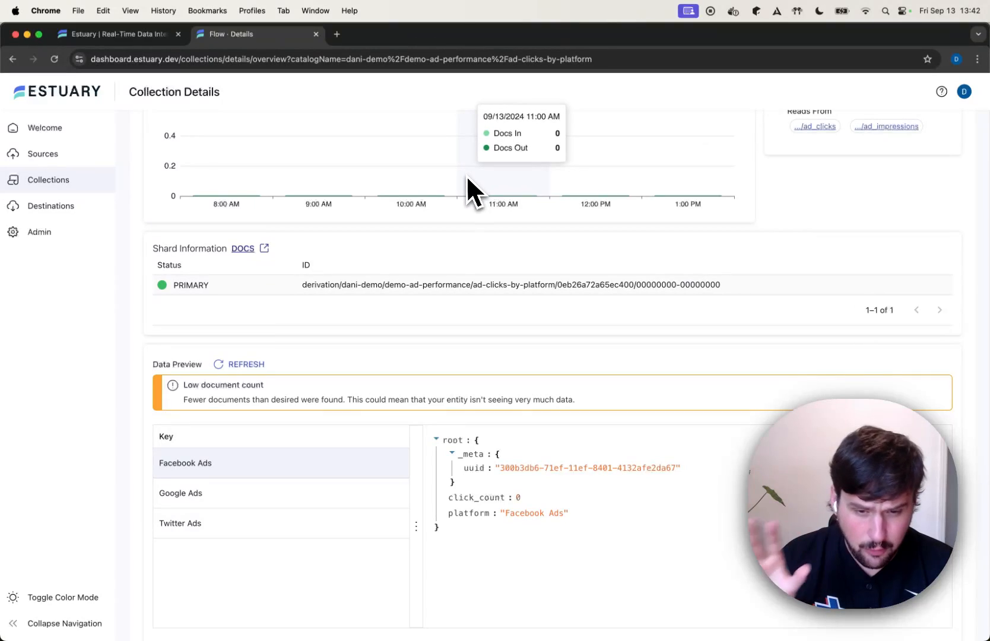
scroll(468, 178, "up", 3)
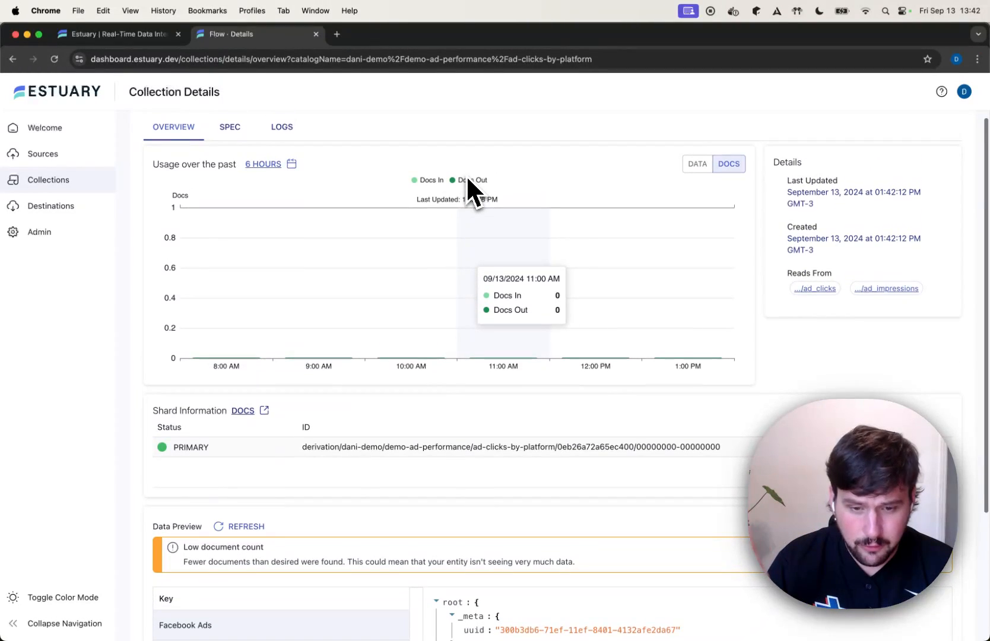
Start materializing the ad-clicks-by-platform collection and choose the Snowflake connector as its destination
scroll(468, 181, "up", 1)
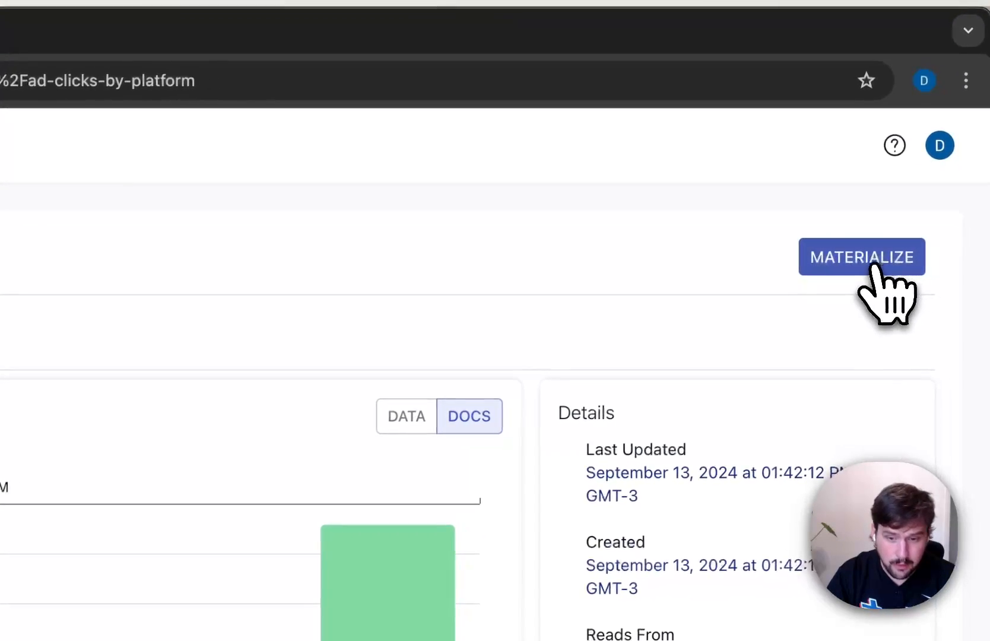
left_click(869, 268)
scroll(265, 431, "down", 5)
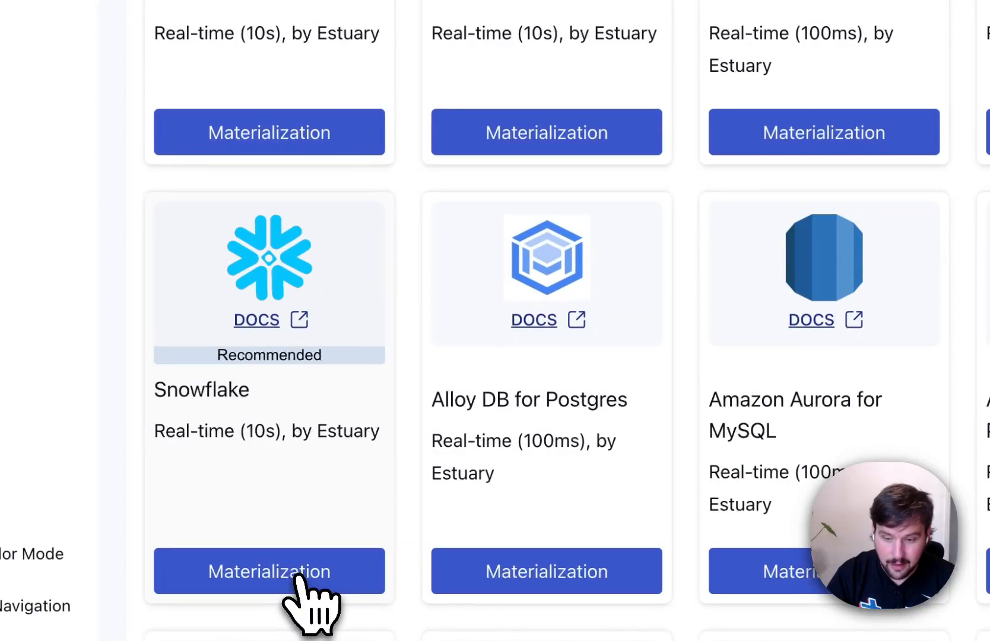
left_click(301, 604)
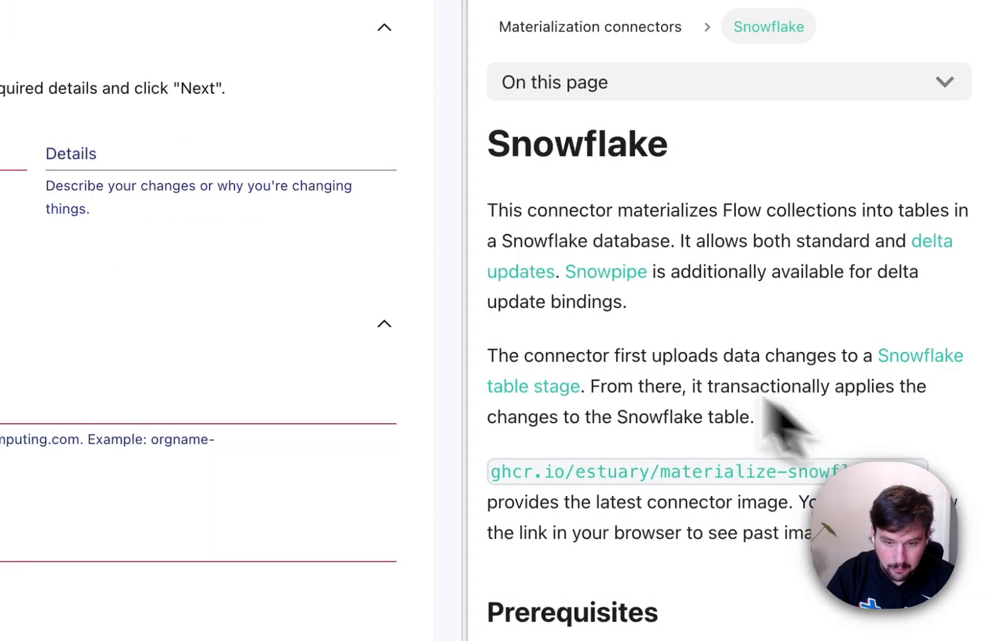
Fill in the saved Snowflake account URL as the host and name the materialization ad-performance-demo-snowflake
left_click(292, 439)
key("Down")
key("Return")
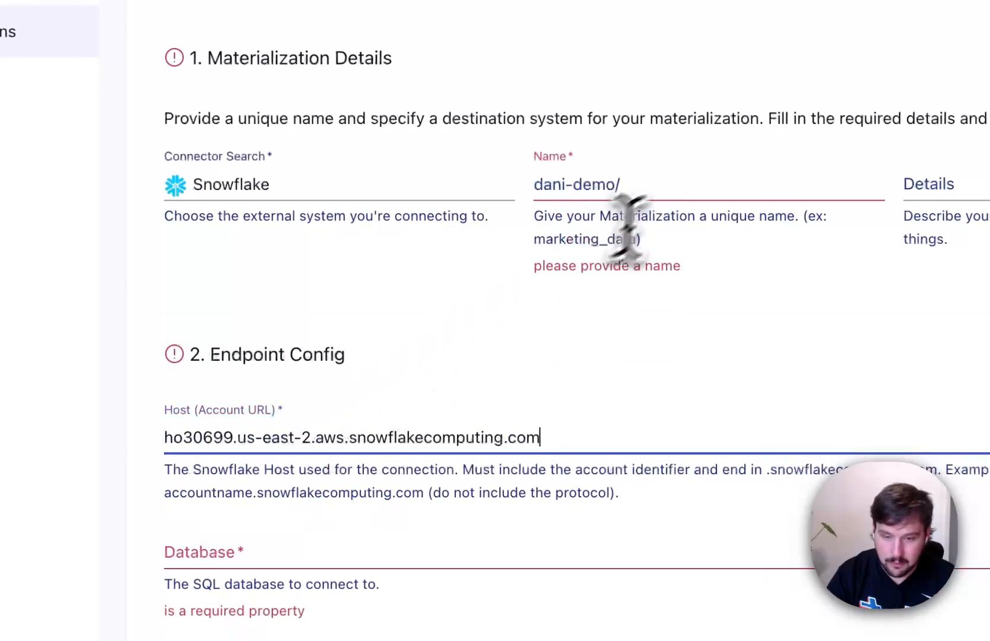
left_click(694, 188)
type("a")
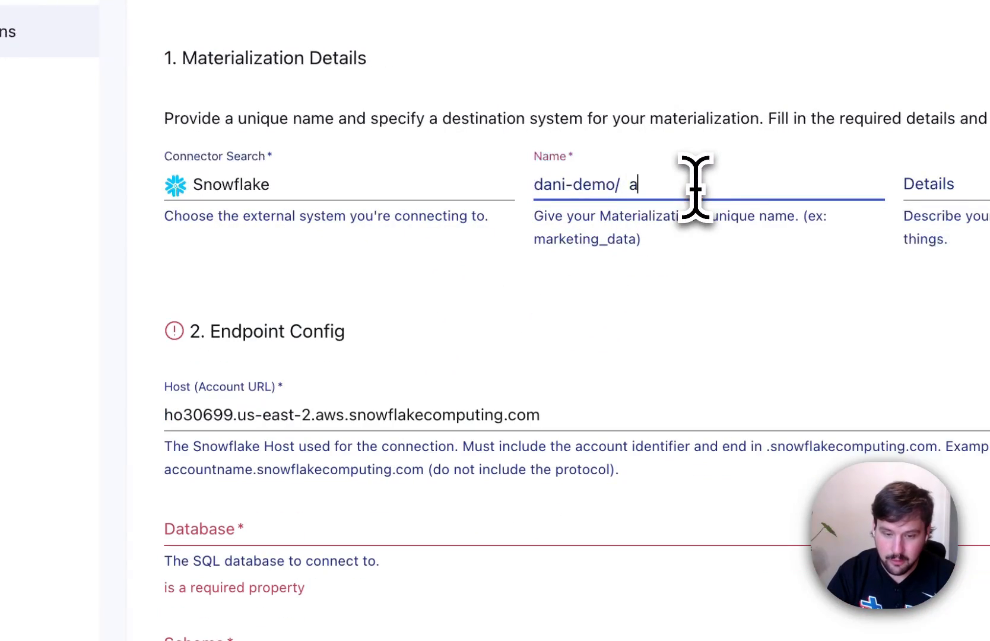
type("d-performance-demo-snoaf")
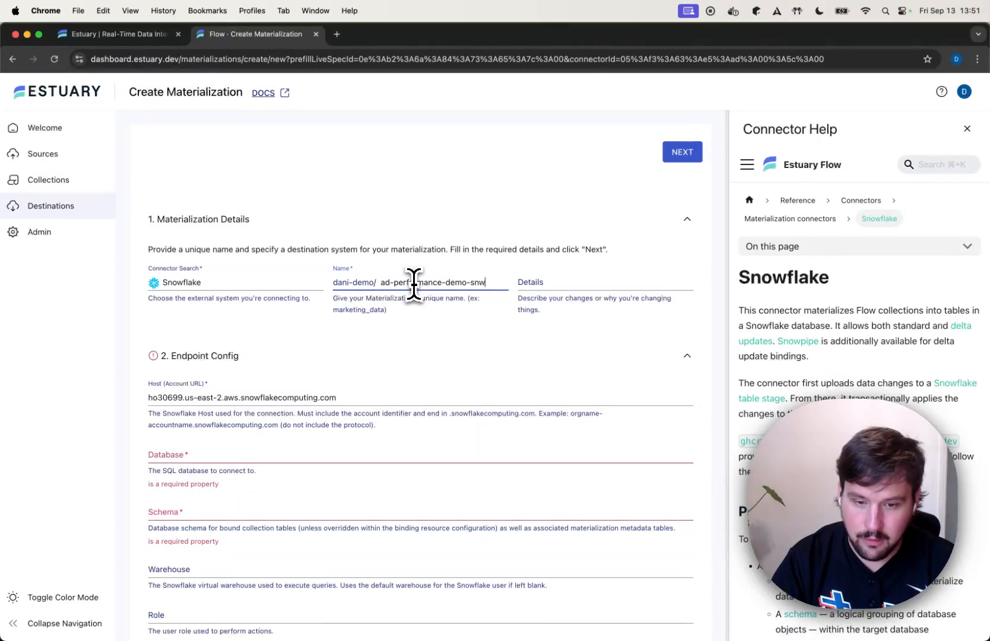
type("lake")
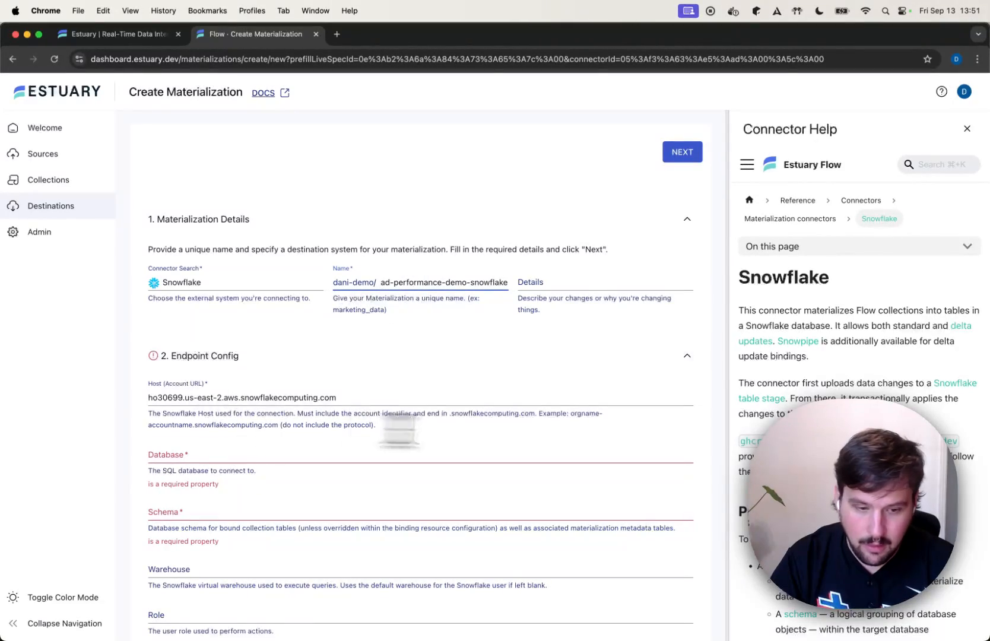
Find the setup script in the Snowflake connector help and copy ESTUARY_DB from it into the endpoint's database setting
scroll(287, 463, "down", 4)
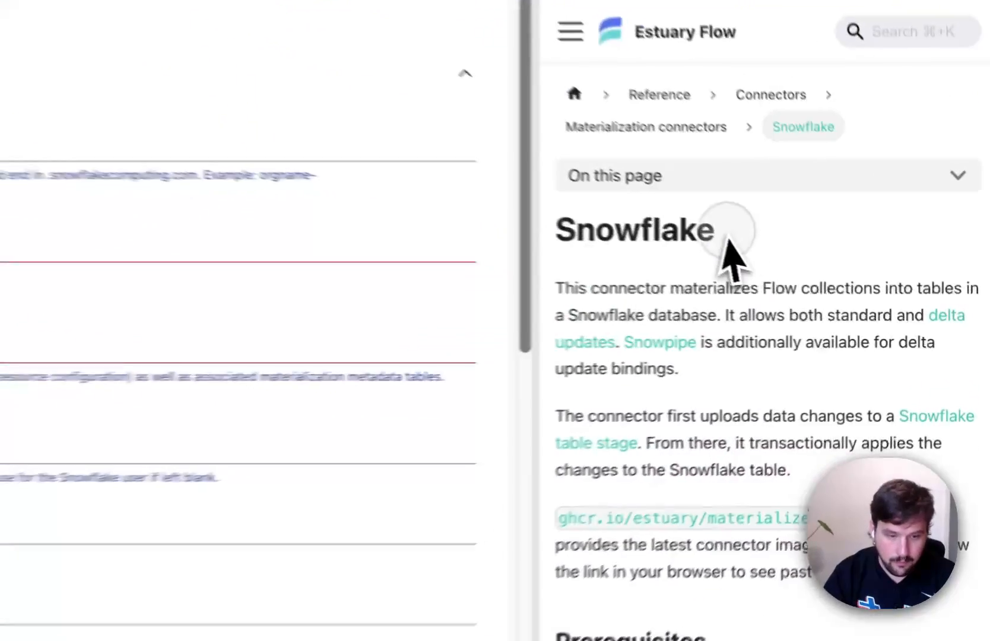
scroll(837, 278, "down", 4)
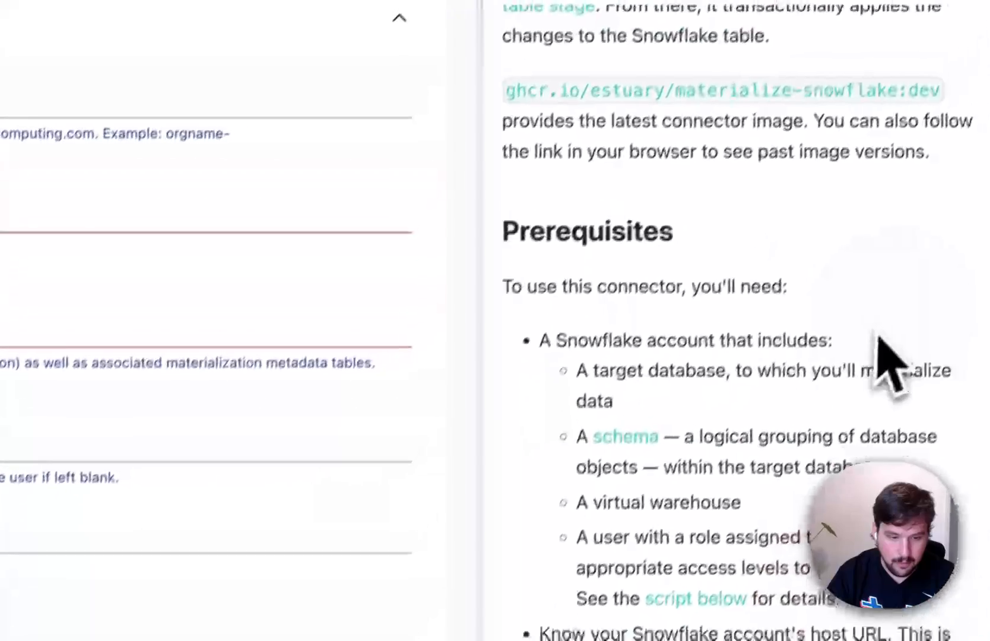
scroll(865, 355, "down", 10)
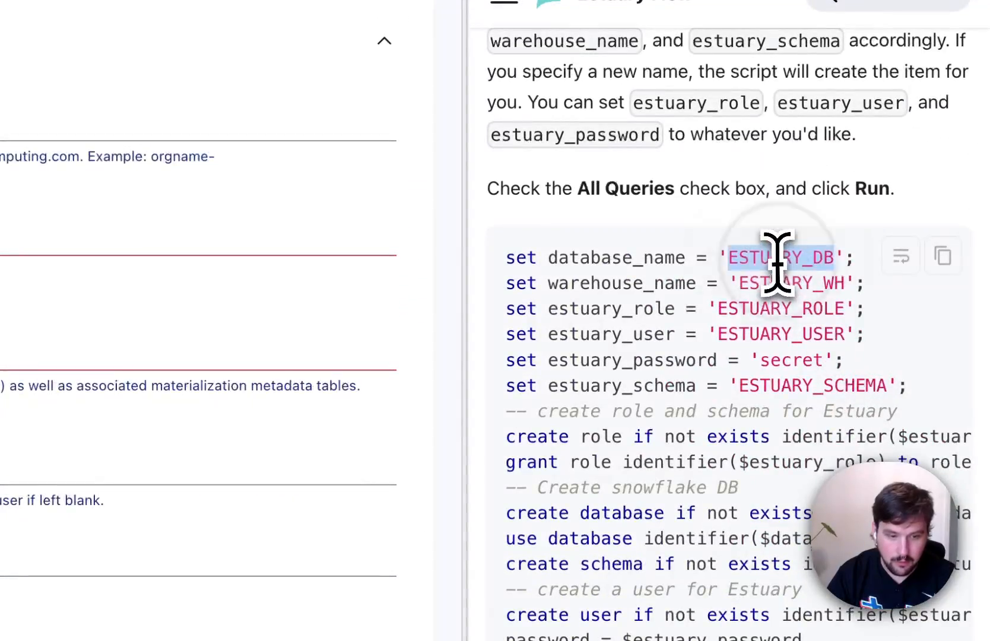
key("super+c")
left_click(203, 221)
key("super+v")
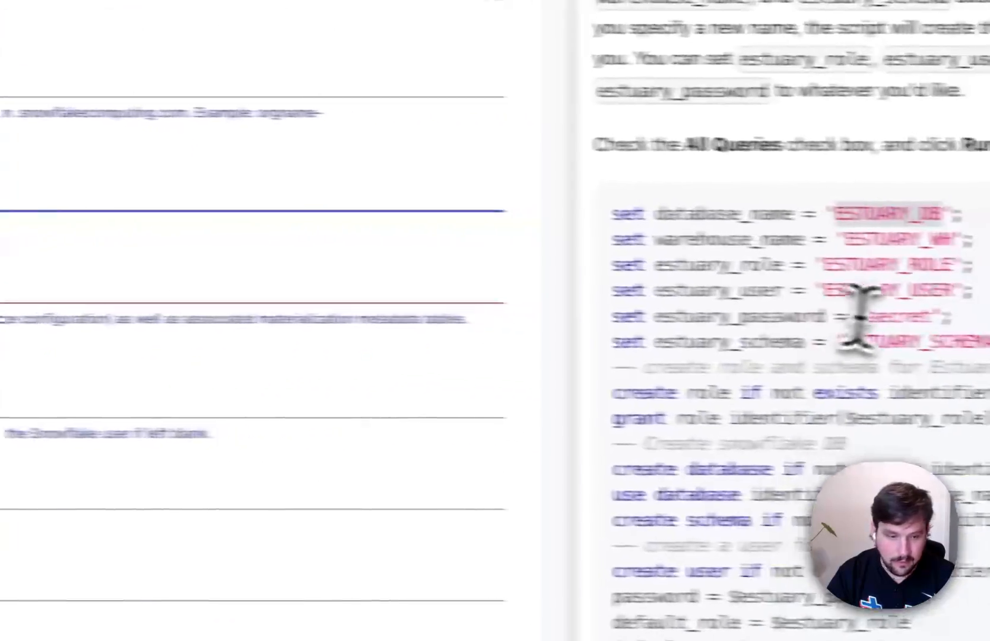
Copy ESTUARY_SCHEMA, ESTUARY_WH and ESTUARY_ROLE from the help script into the endpoint's schema, warehouse and role settings
double_click(896, 342)
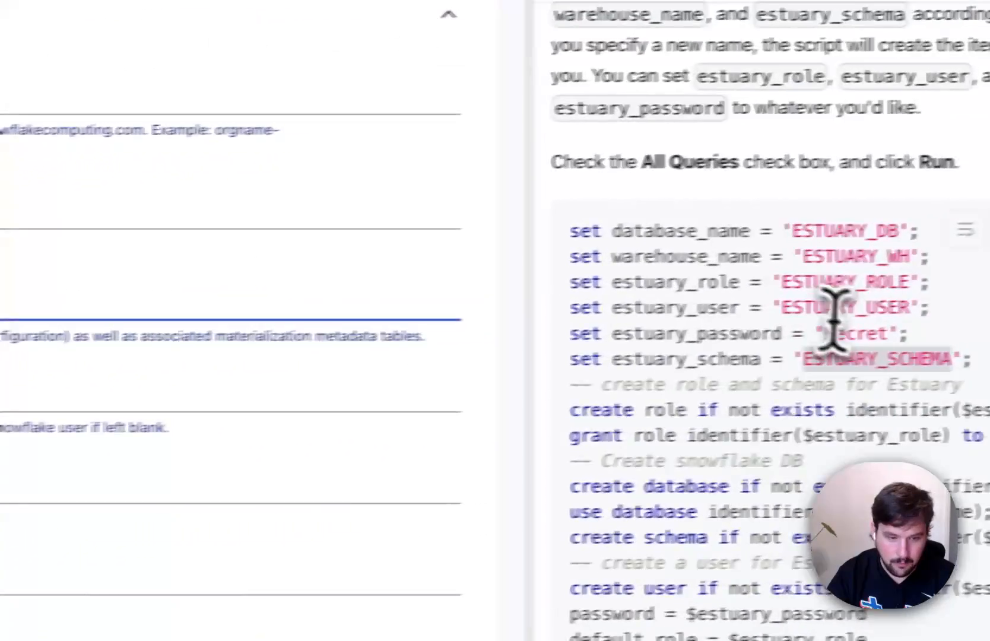
double_click(802, 261)
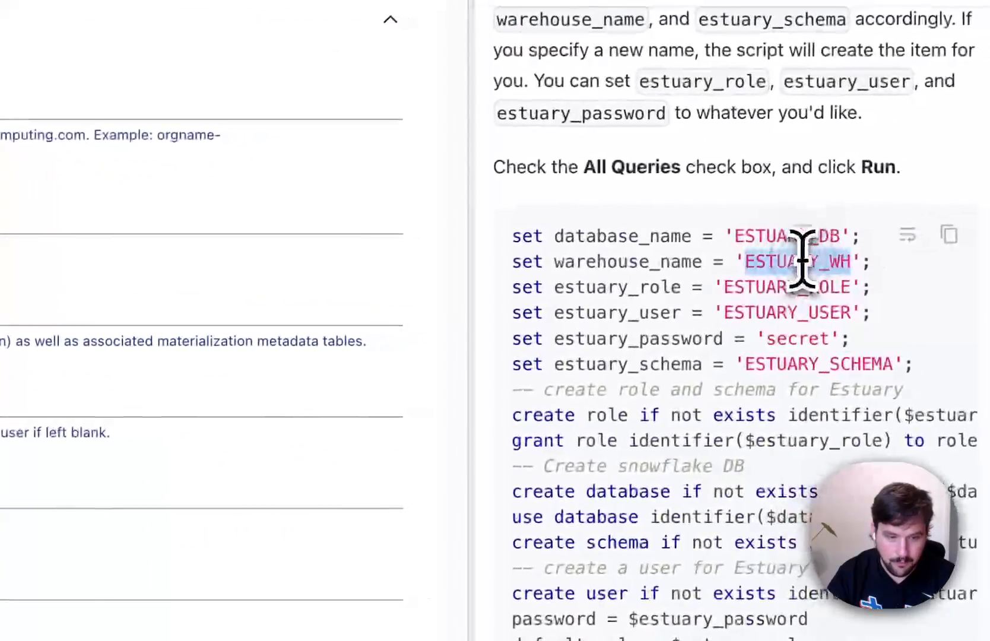
key("super+c")
left_click(236, 346)
key("super+v")
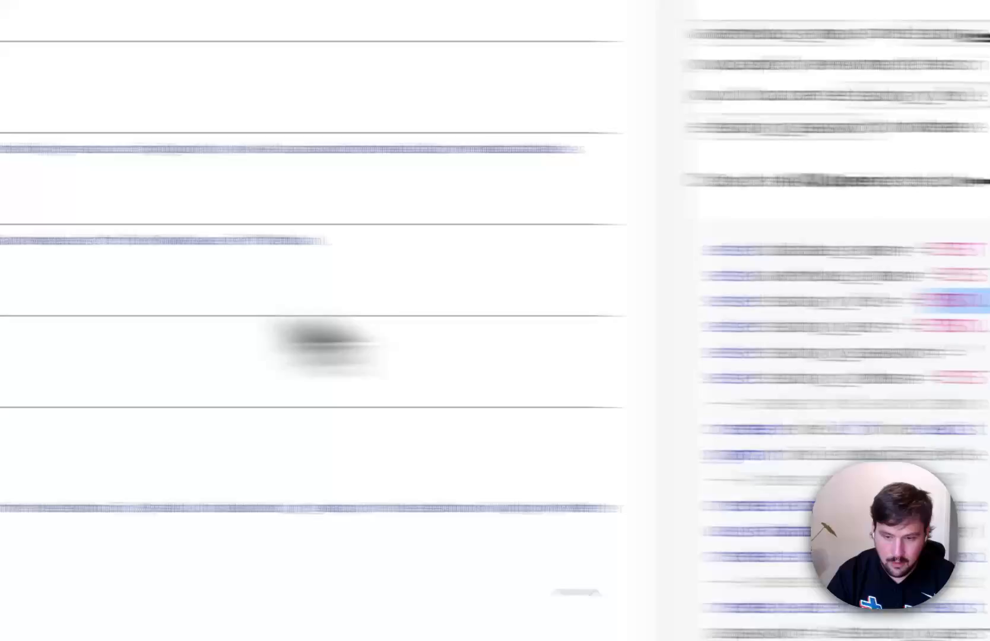
left_click(294, 309)
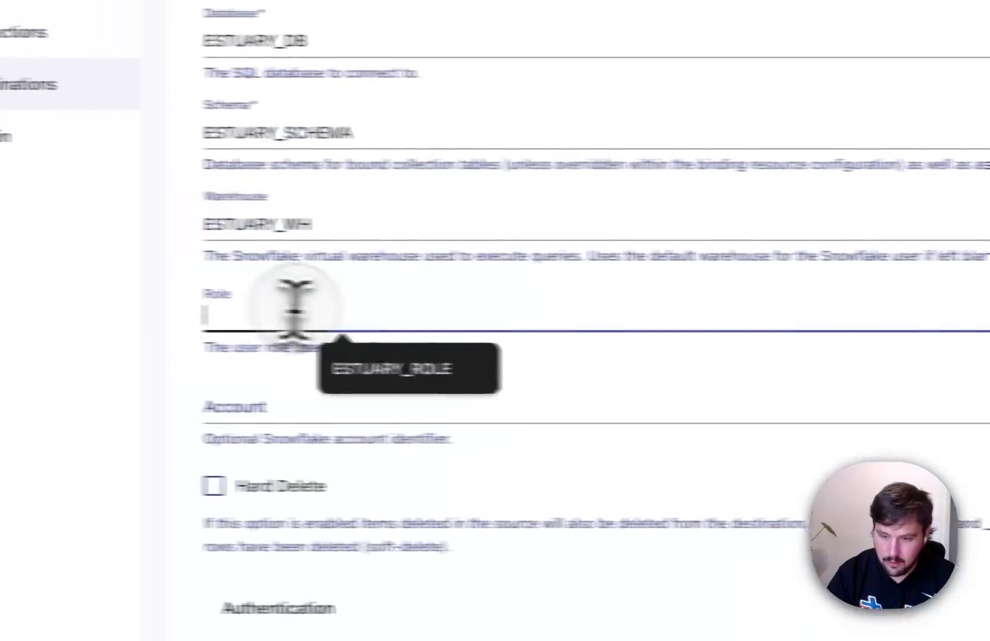
key("super+v")
Set the authentication user to ESTUARY_USER from the help script and paste in the Snowflake account password
scroll(378, 316, "down", 6)
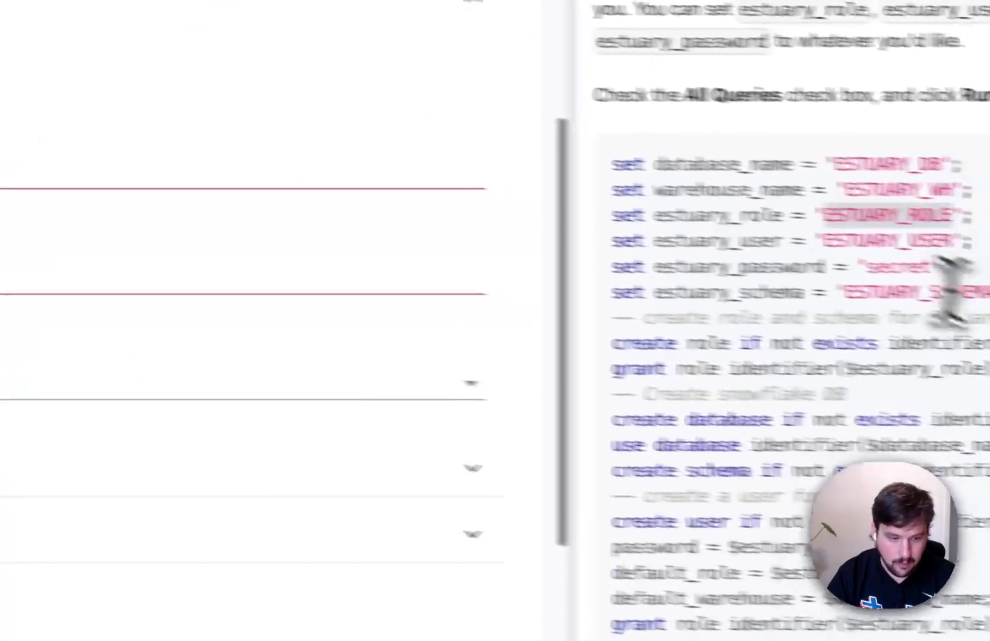
double_click(783, 227)
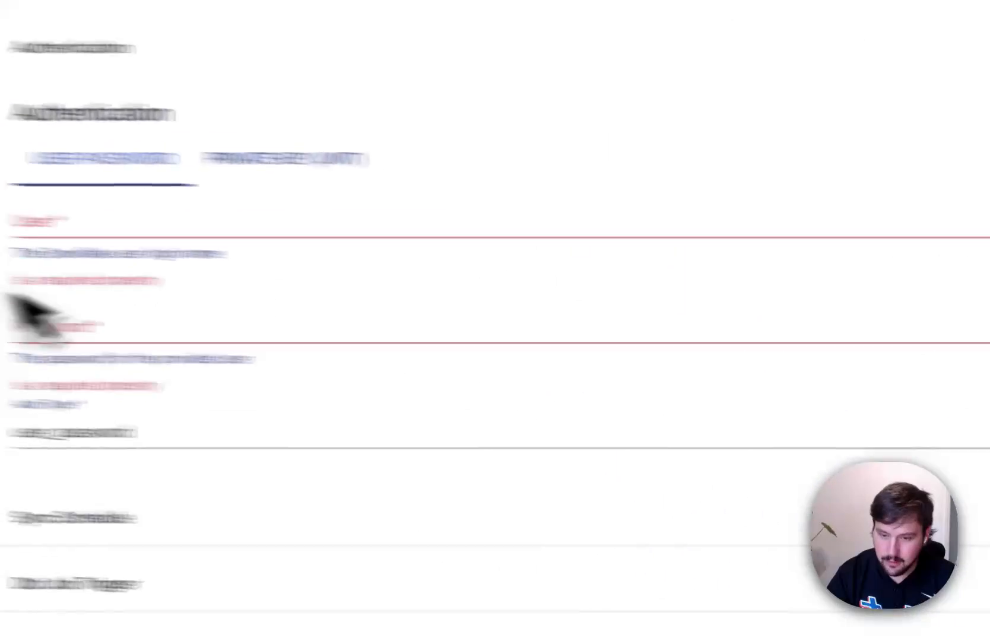
left_click(22, 225)
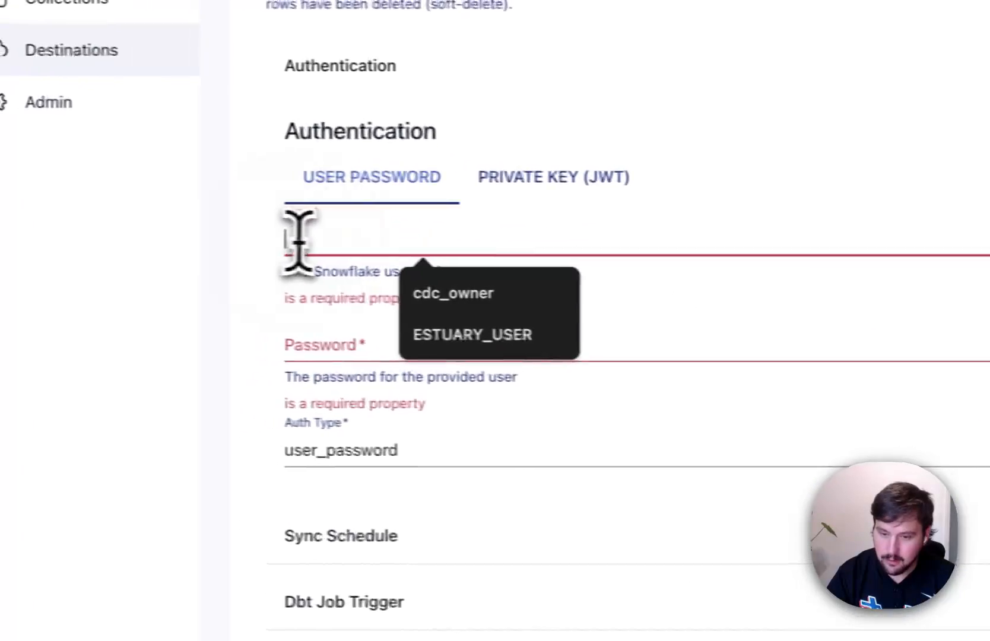
key("super+v")
left_click(65, 330)
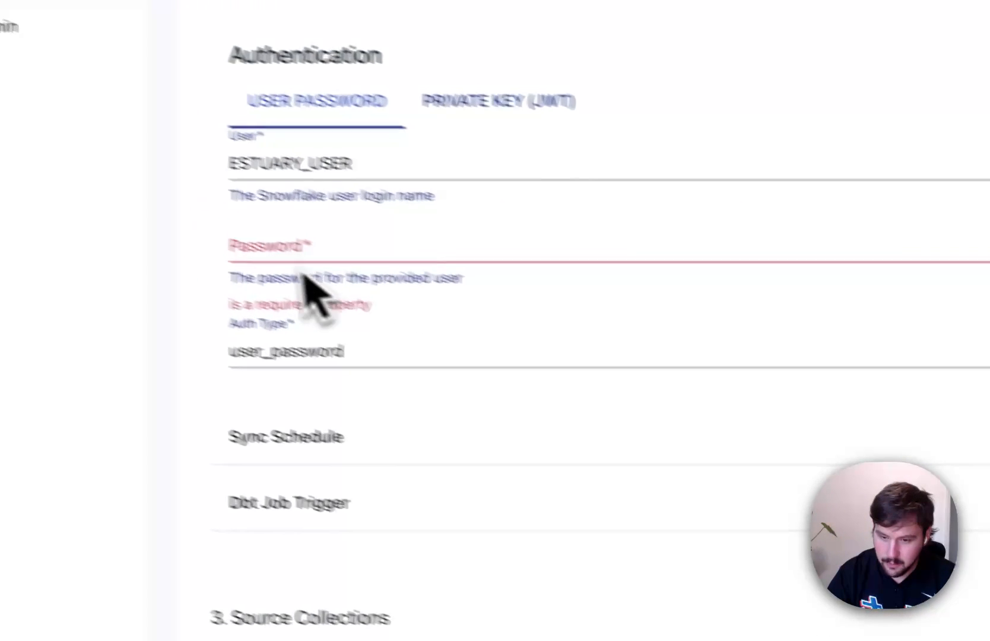
key("super+v")
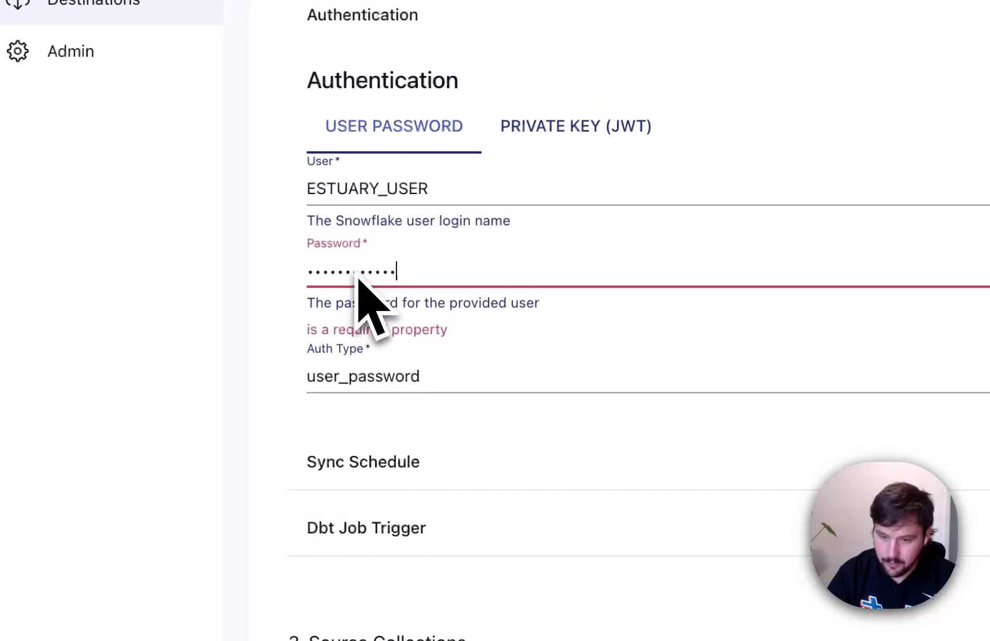
Expand the sync schedule settings of the endpoint and set the sync frequency to 0s
scroll(279, 279, "down", 4)
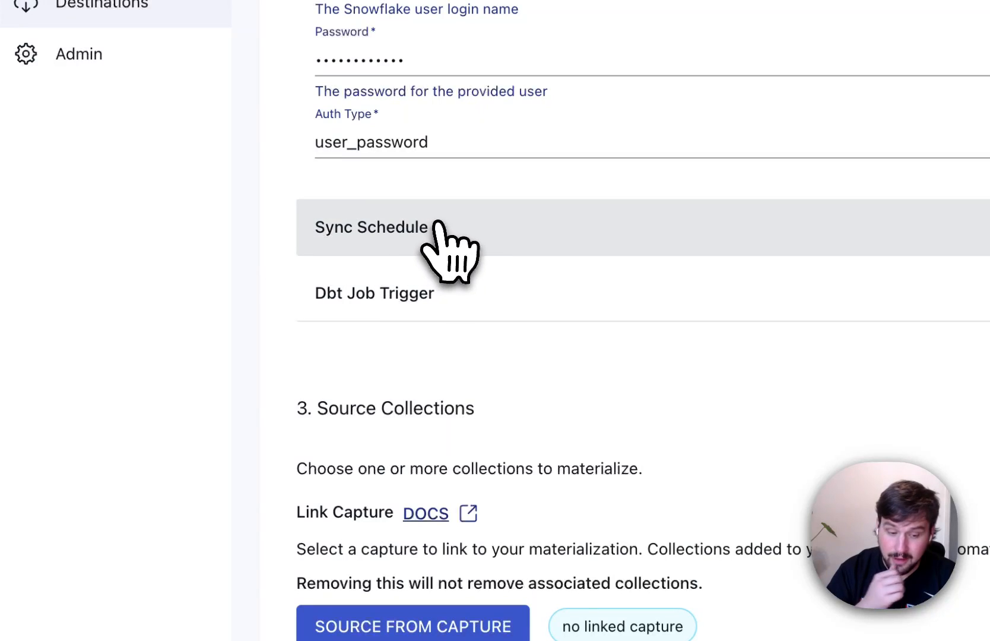
left_click(444, 229)
scroll(443, 232, "down", 3)
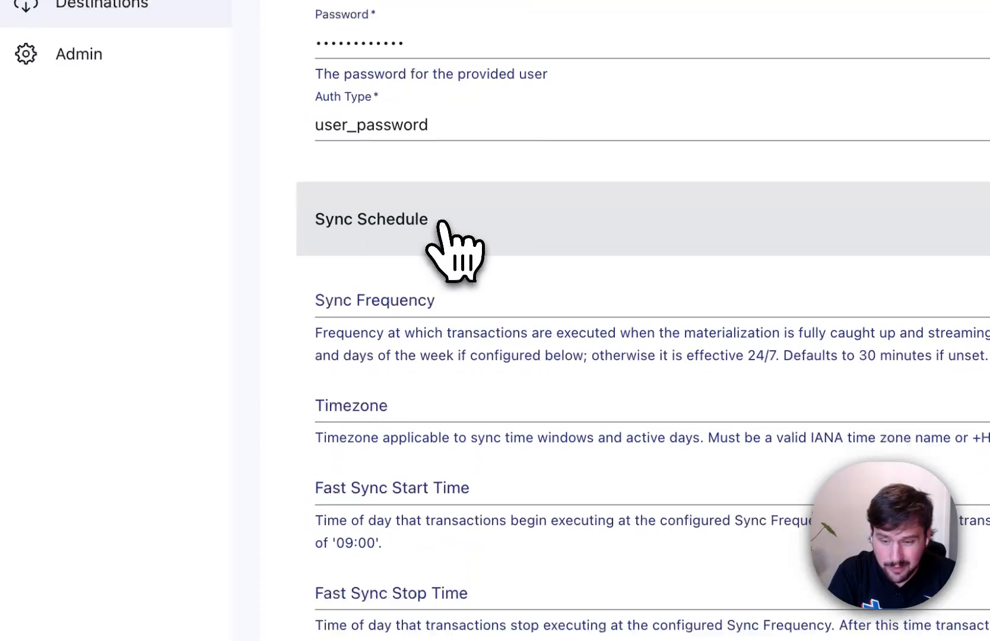
left_click(367, 252)
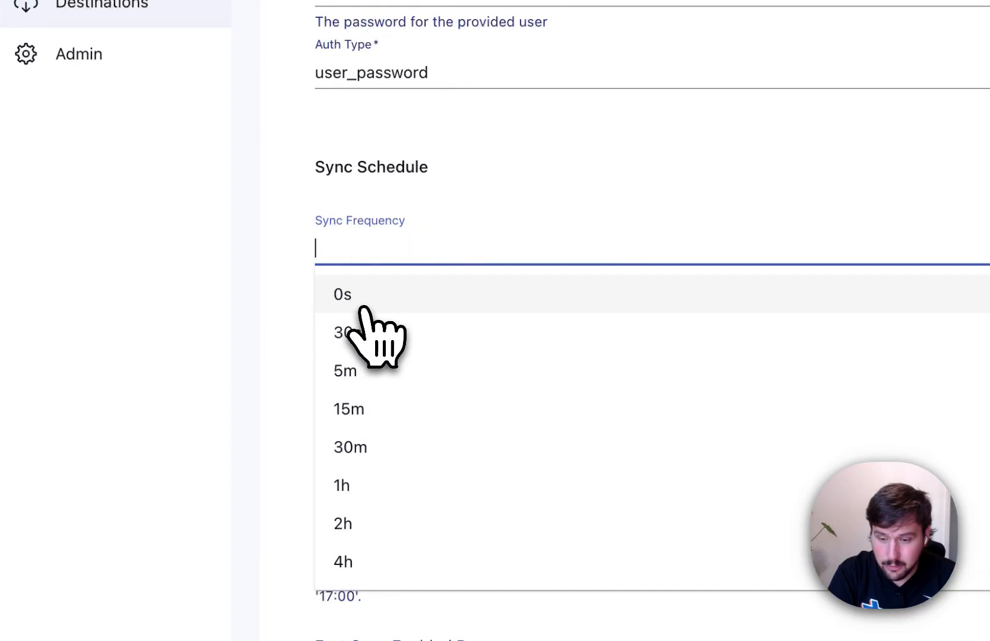
left_click(359, 306)
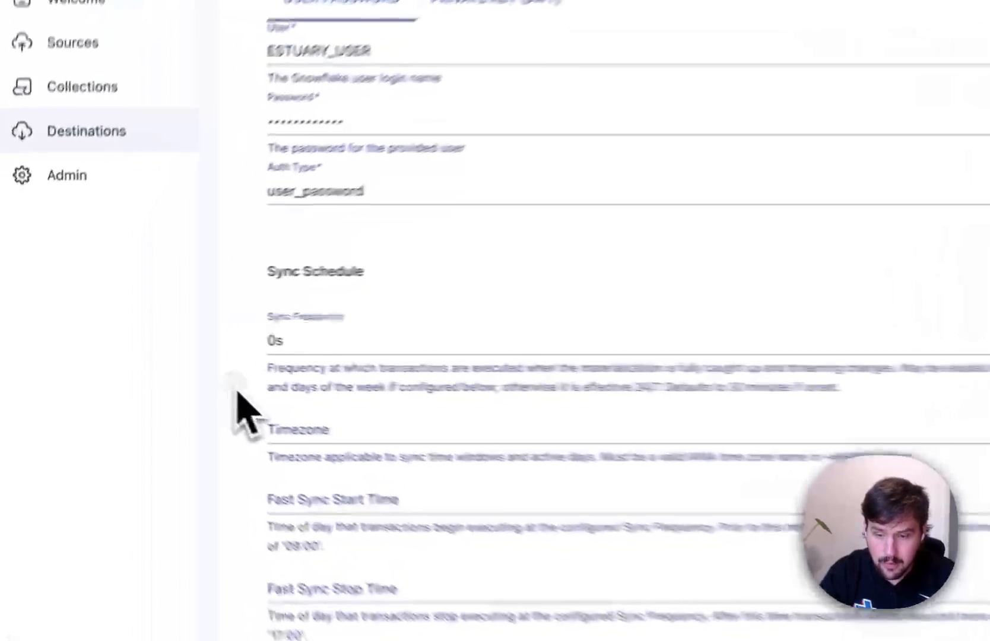
Proceed with the completed endpoint configuration and review the ad-clicks-by-platform collection's resource configuration and field selection
scroll(138, 356, "up", 12)
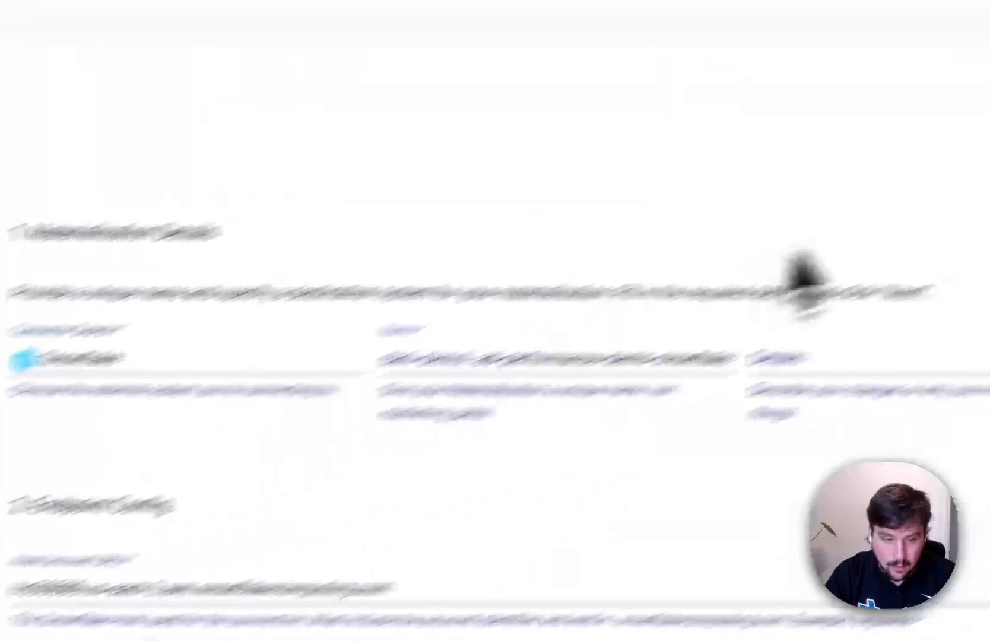
left_click(674, 132)
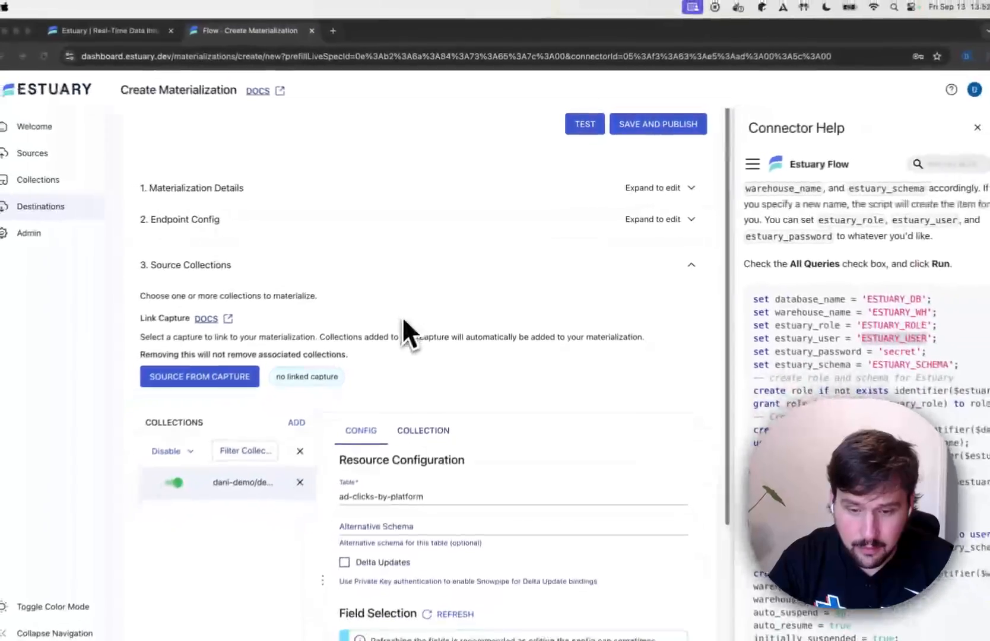
scroll(345, 458, "down", 3)
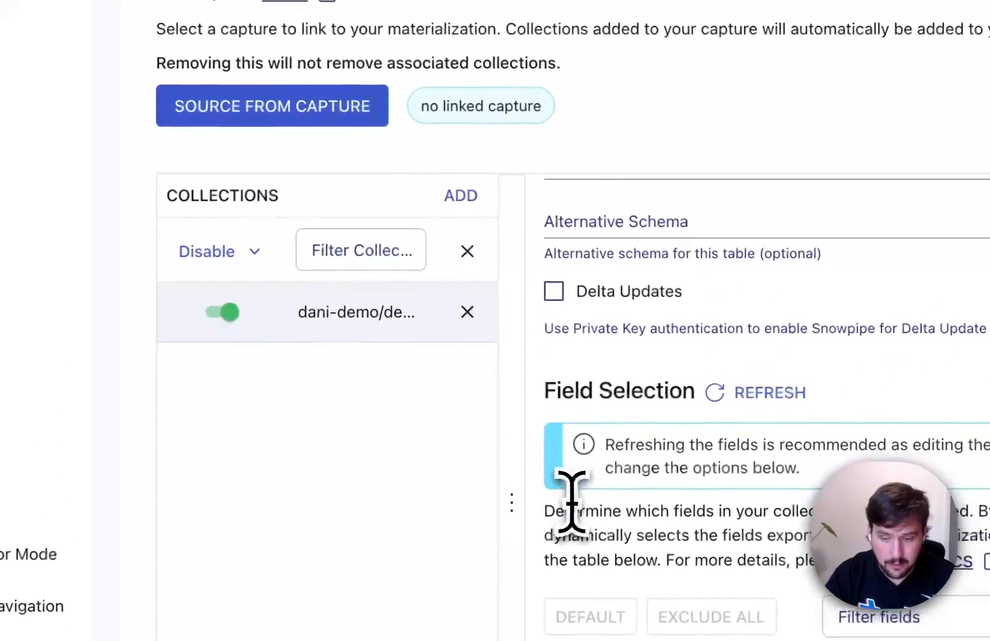
scroll(721, 449, "up", 4)
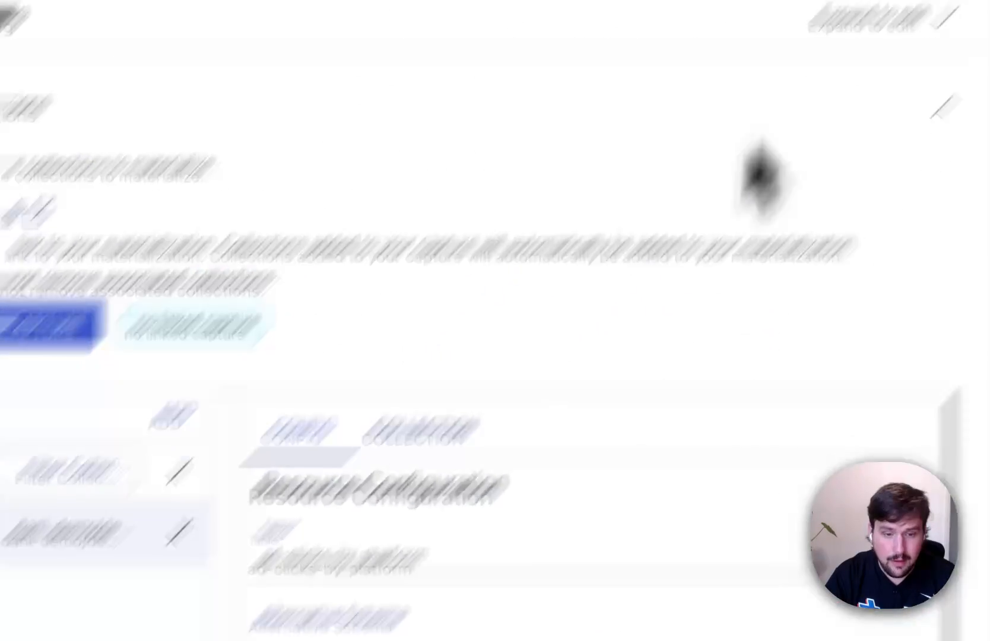
Save and publish the Snowflake materialization, close the outcome dialog and reload its details page to check the shard status
left_click(660, 128)
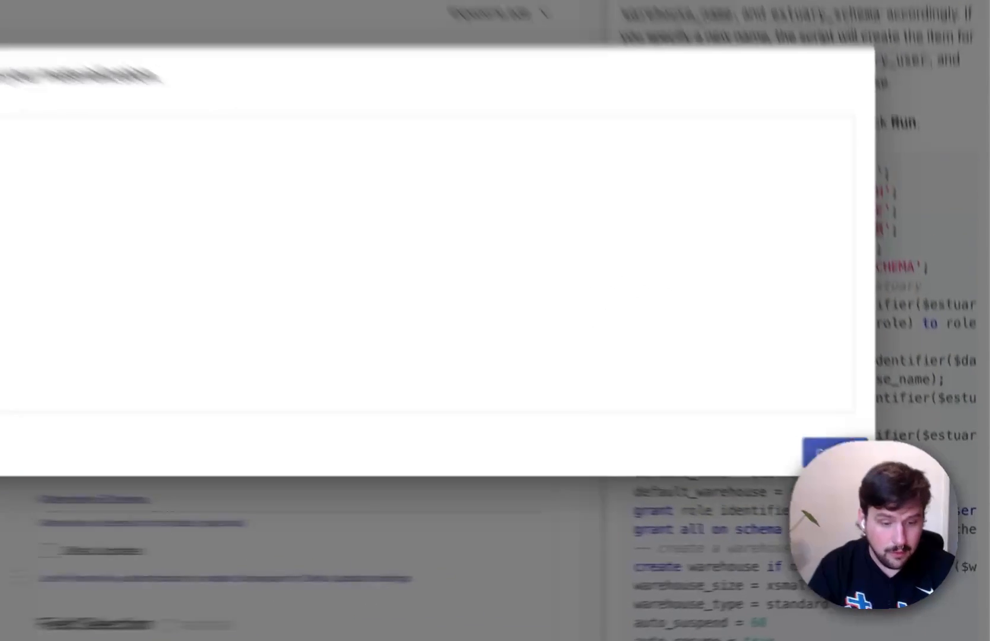
left_click(893, 488)
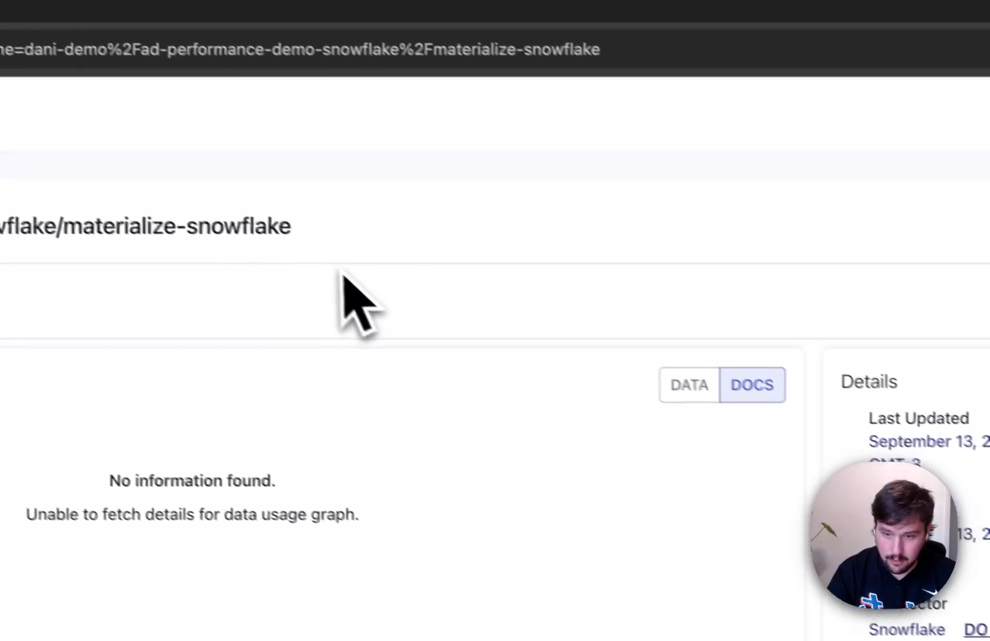
key("super+r")
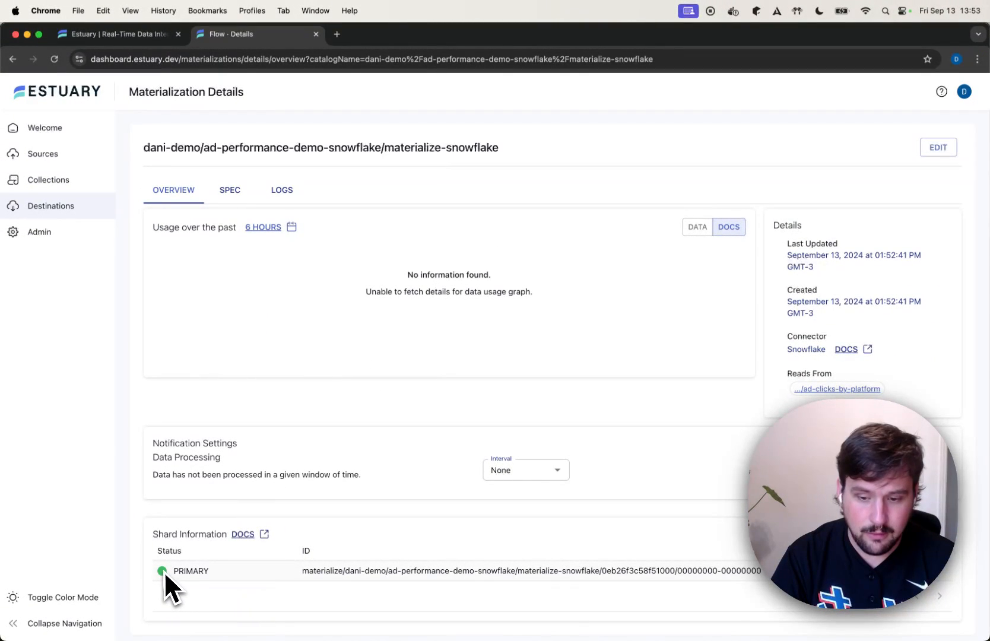
Switch to the Snowflake worksheet window, refresh the database objects and locate the ad-clicks-by-platform table under ESTUARY_SCHEMA
key("ctrl+Up")
left_click(338, 408)
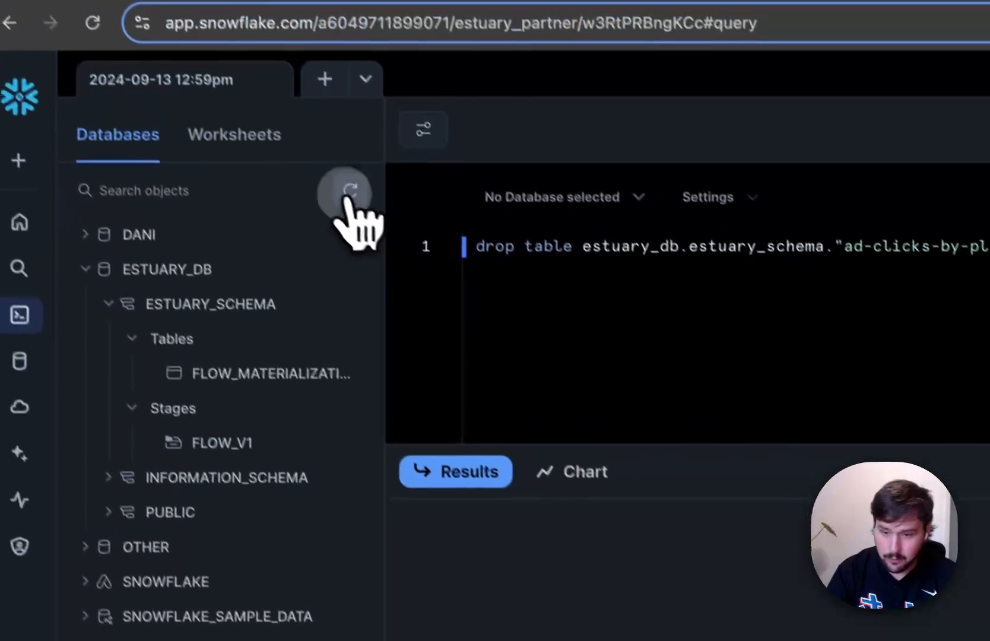
left_click(215, 25)
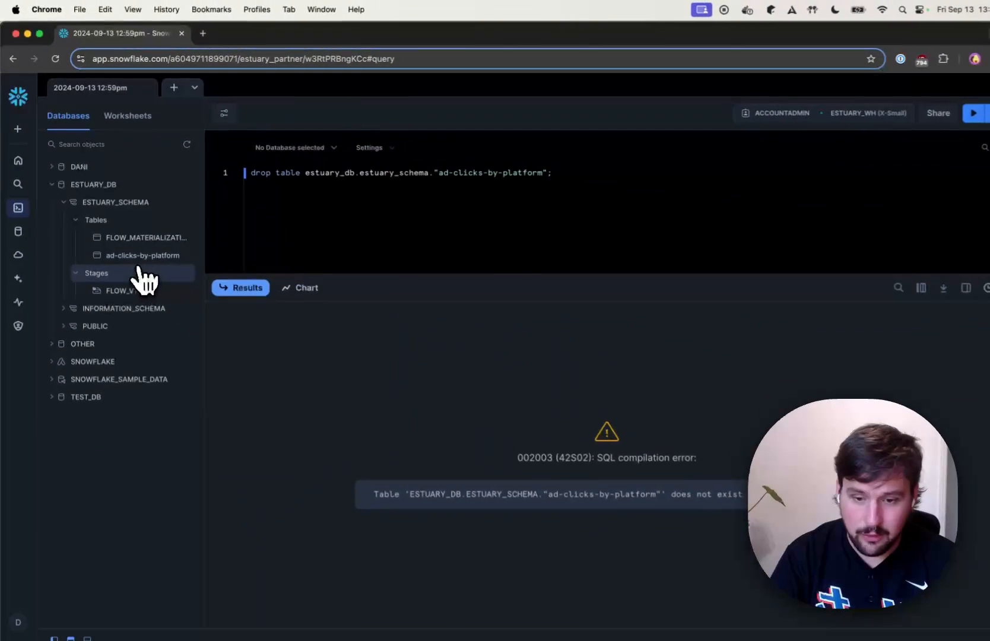
mouse_move(139, 262)
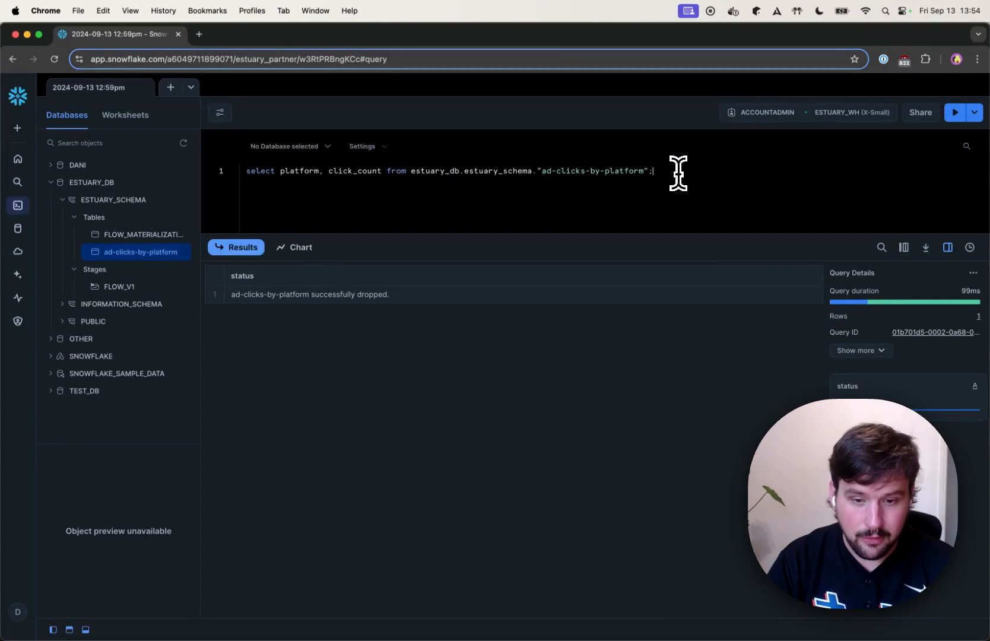
Run select platform, click_count from estuary_db.estuary_schema."ad-clicks-by-platform"; several times to compare the click counts as they update
key("super+Return")
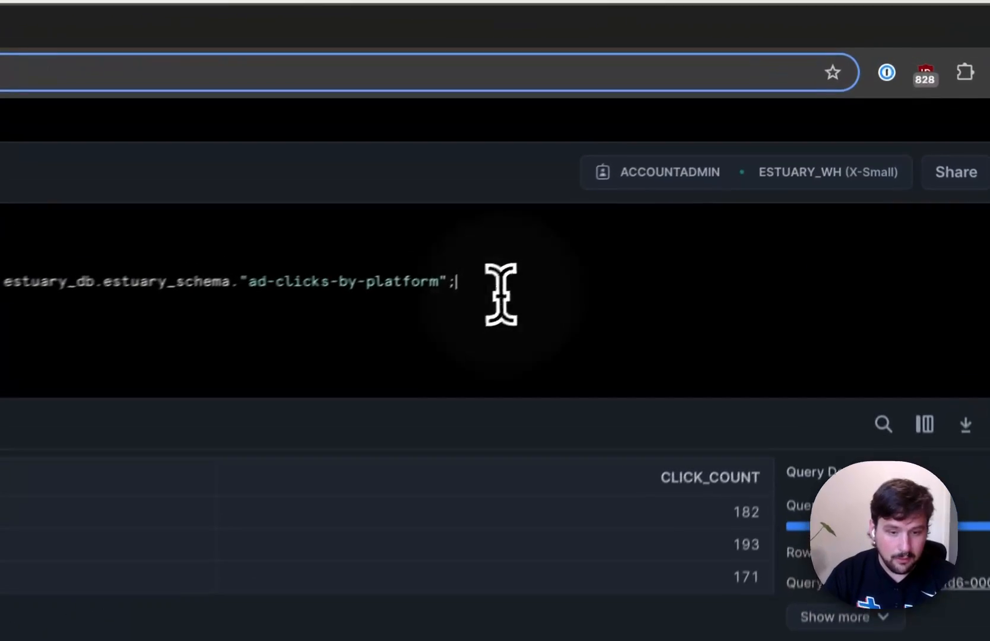
left_click(476, 309)
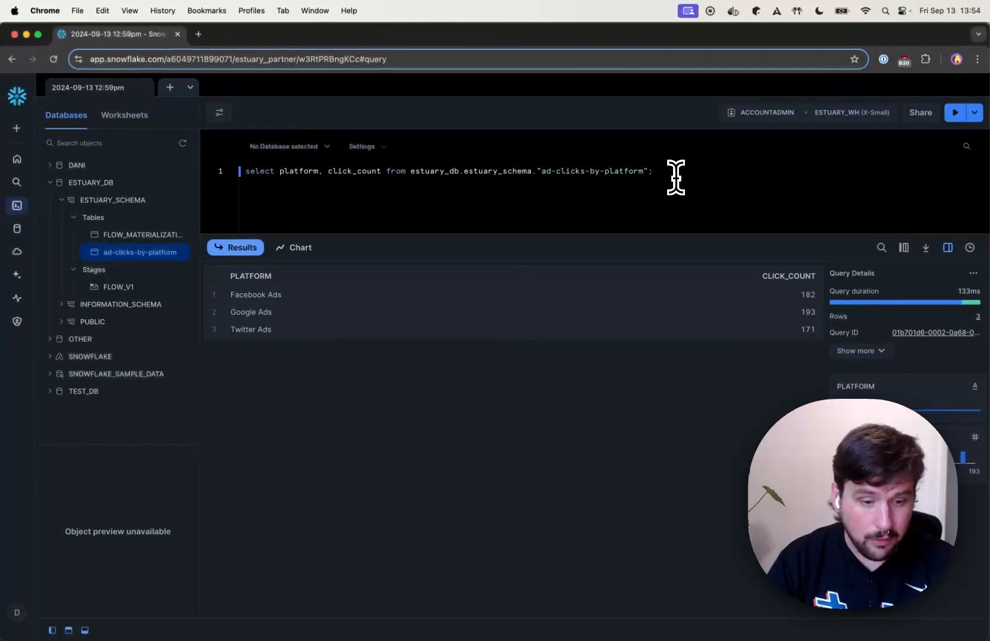
key("super+Return")
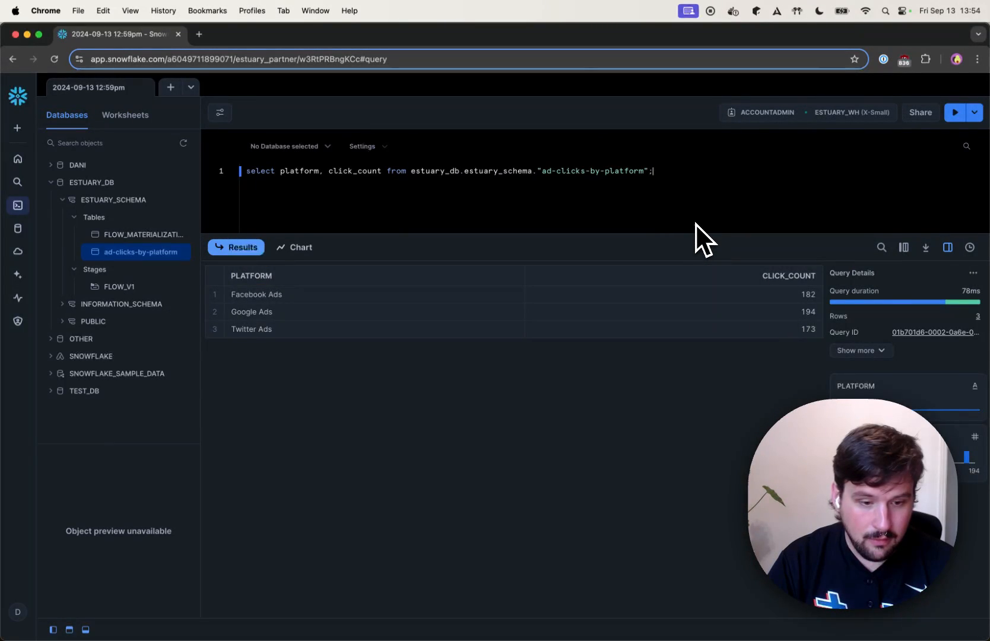
key("super+Return")
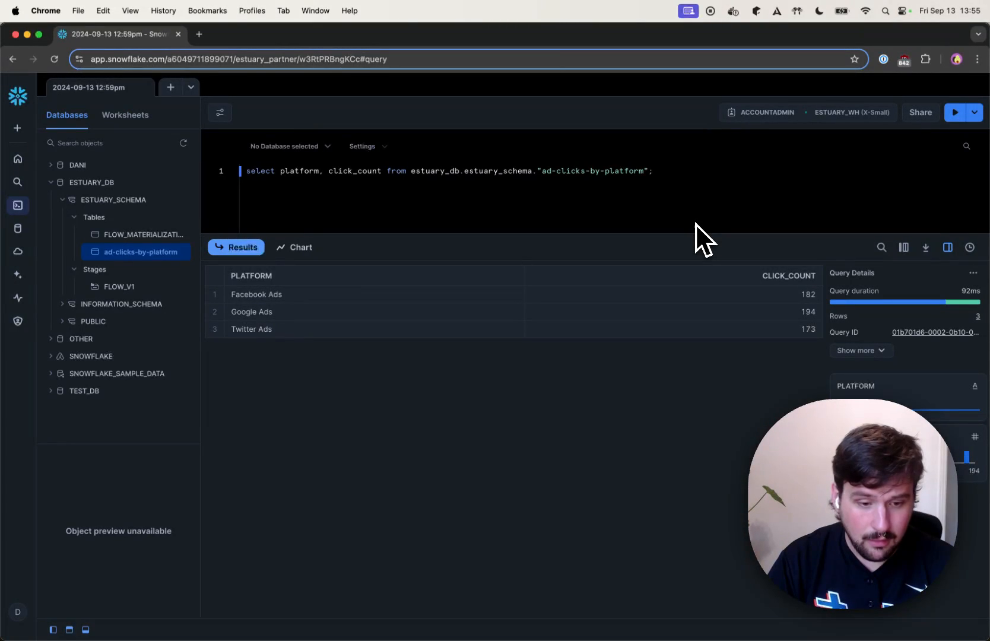
key("super+Return")
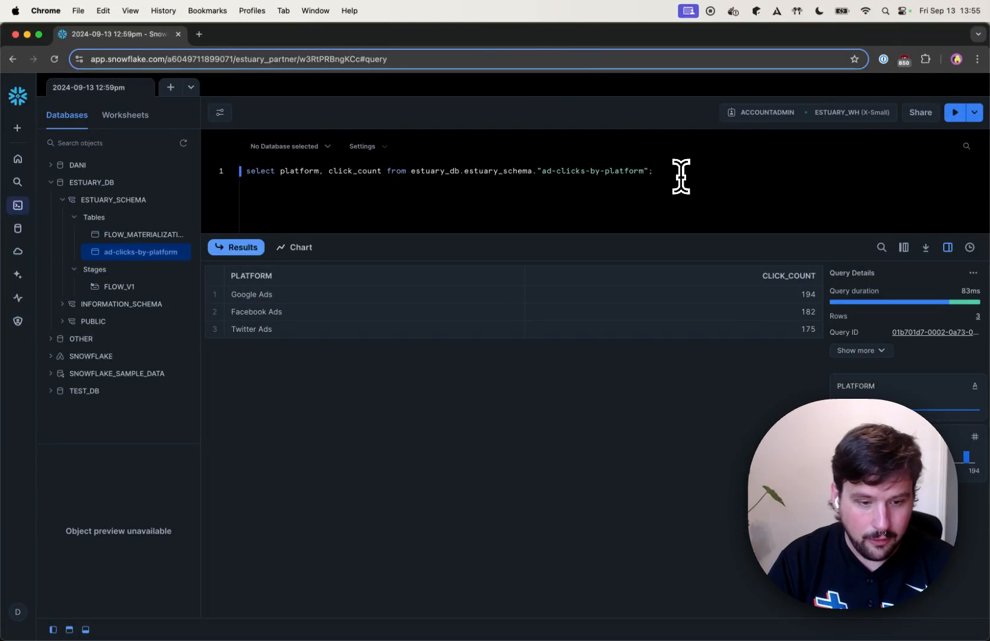
key("super+Return")
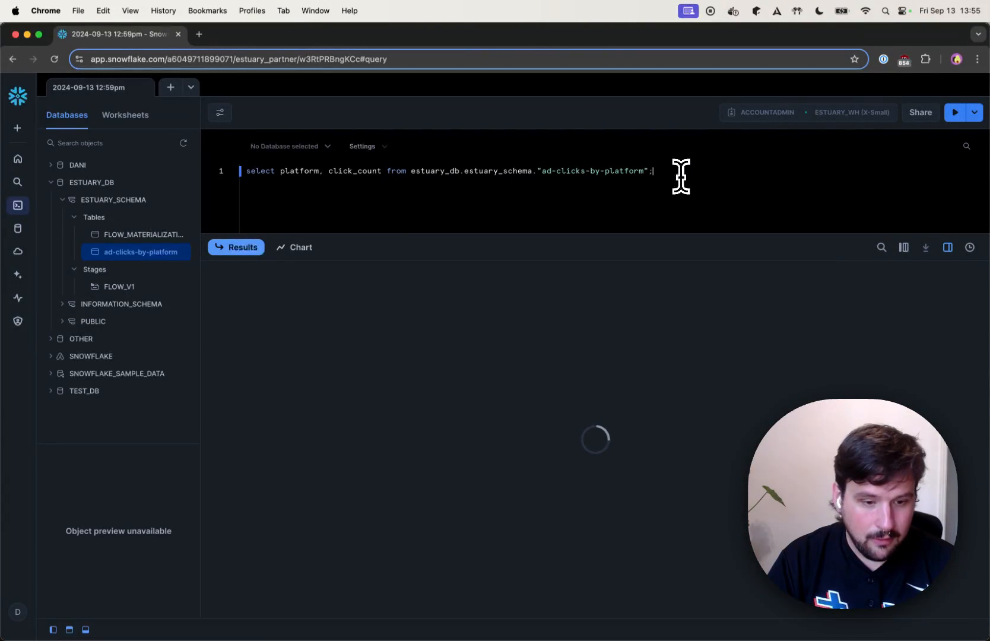